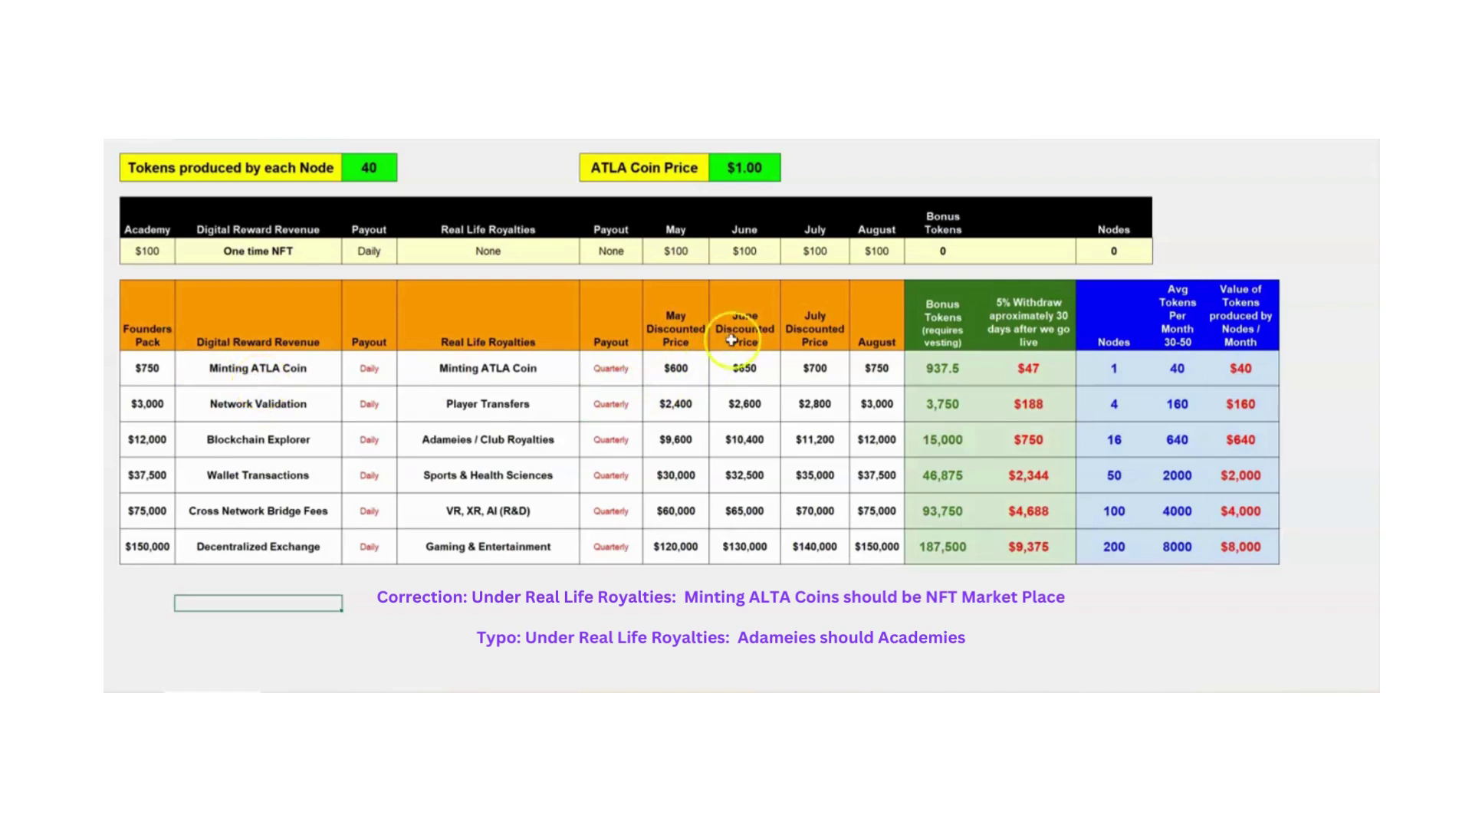
- Examine the Founders Pack table's May discounted prices, bonus tokens, 5% withdrawal values and node counts
left_click(690, 379)
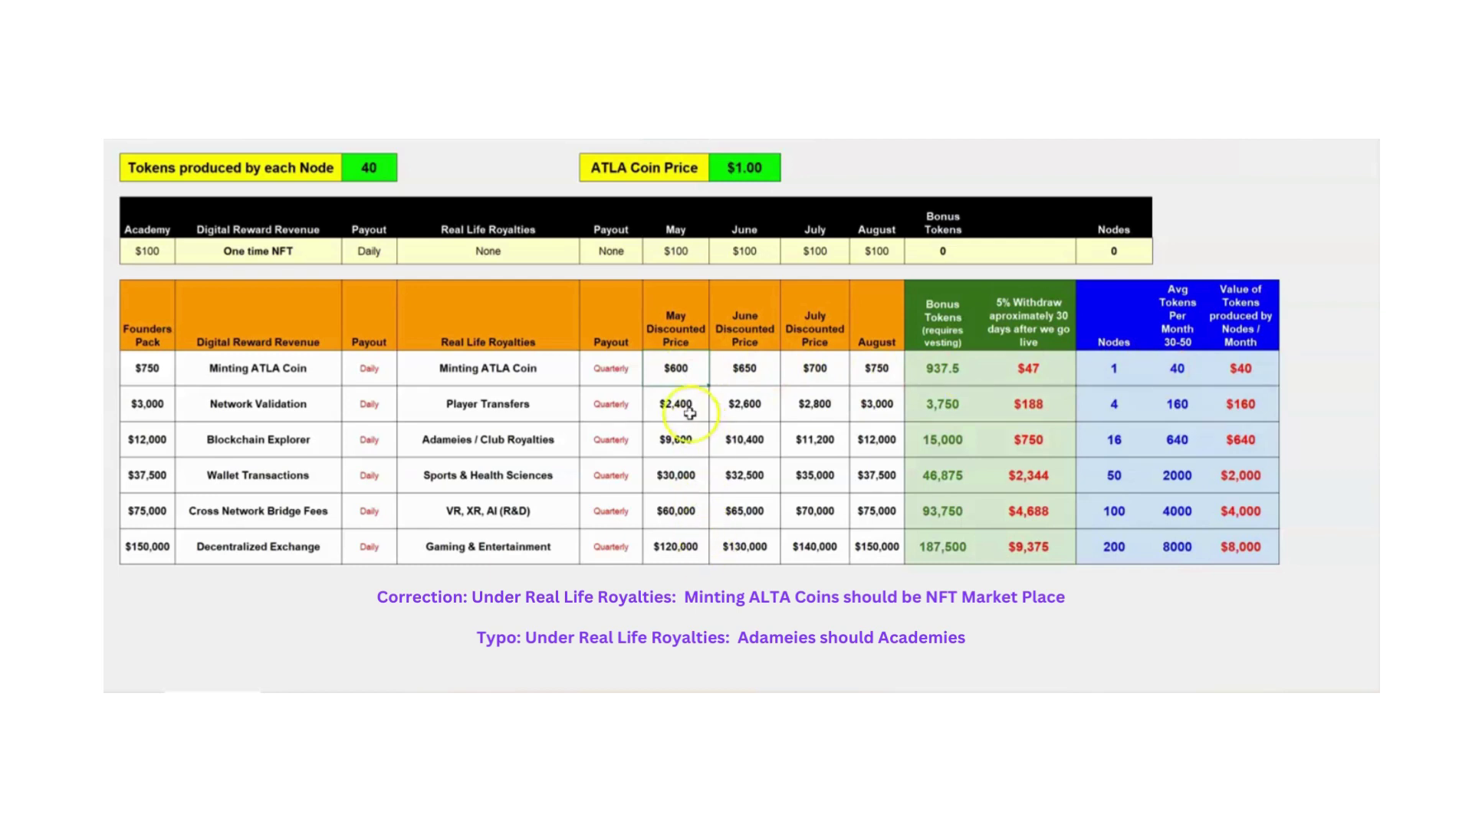
left_click_drag(675, 404, 672, 495)
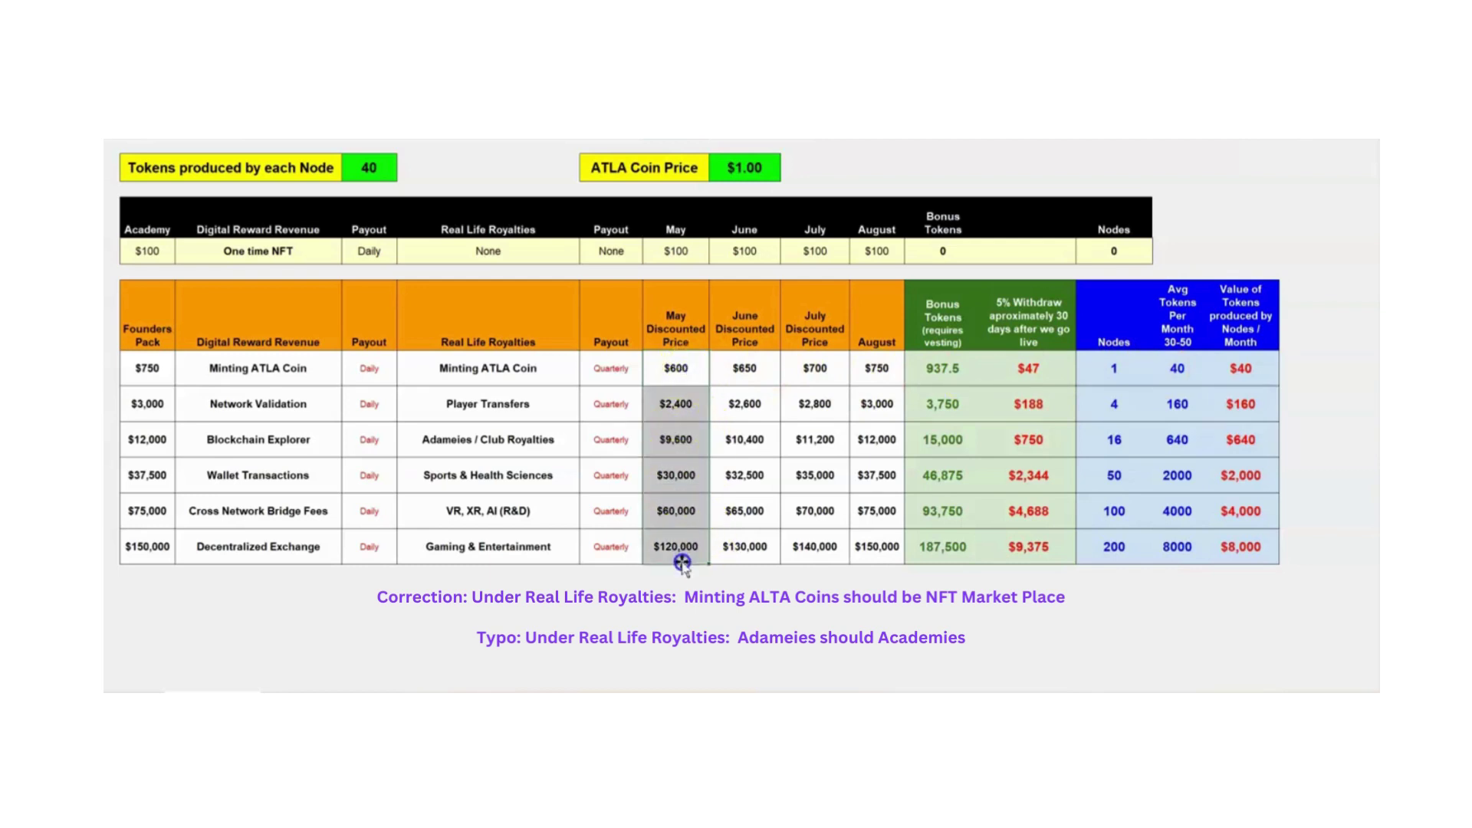
left_click(680, 371)
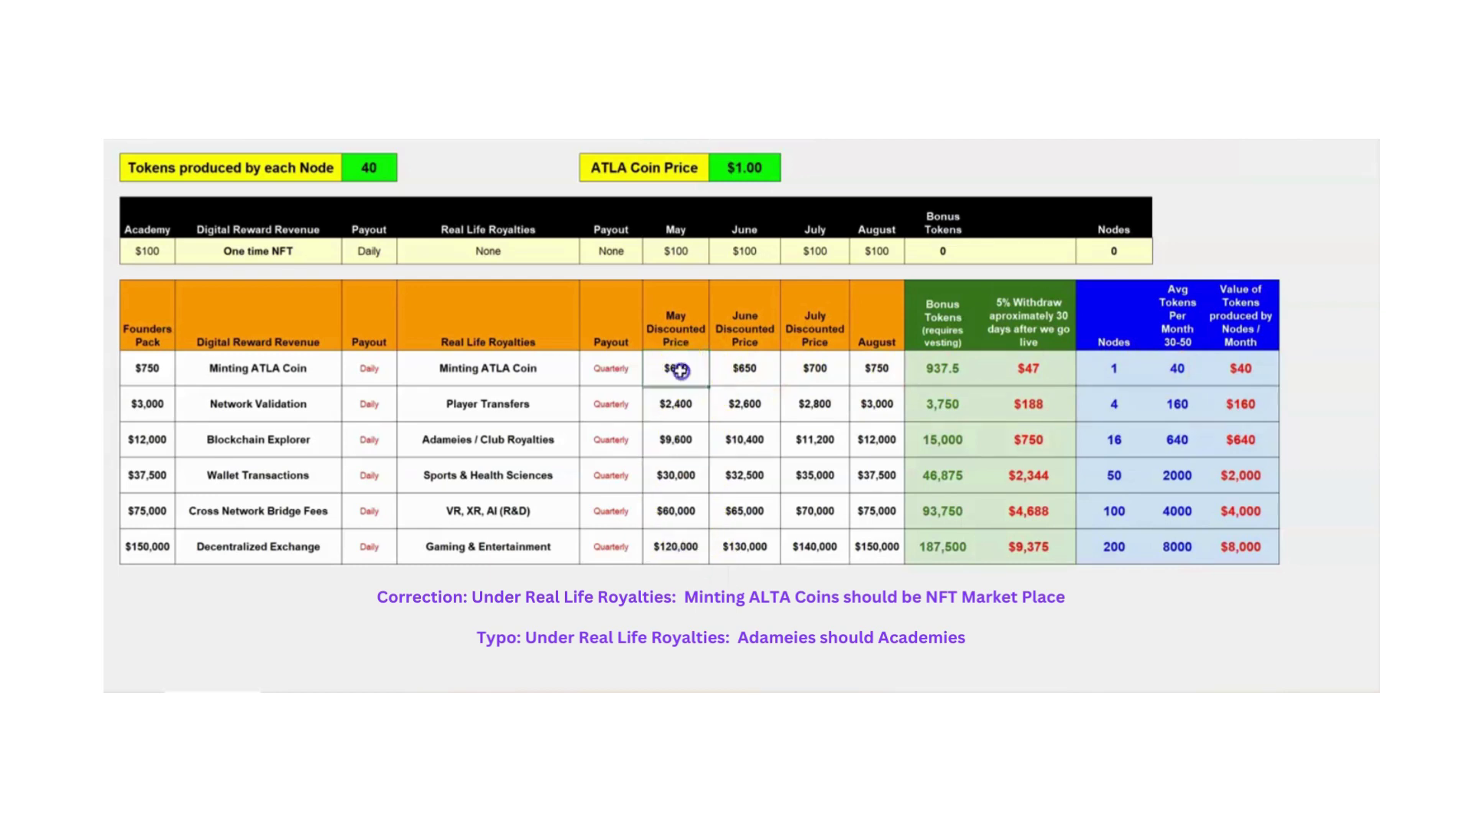
left_click_drag(936, 368, 934, 549)
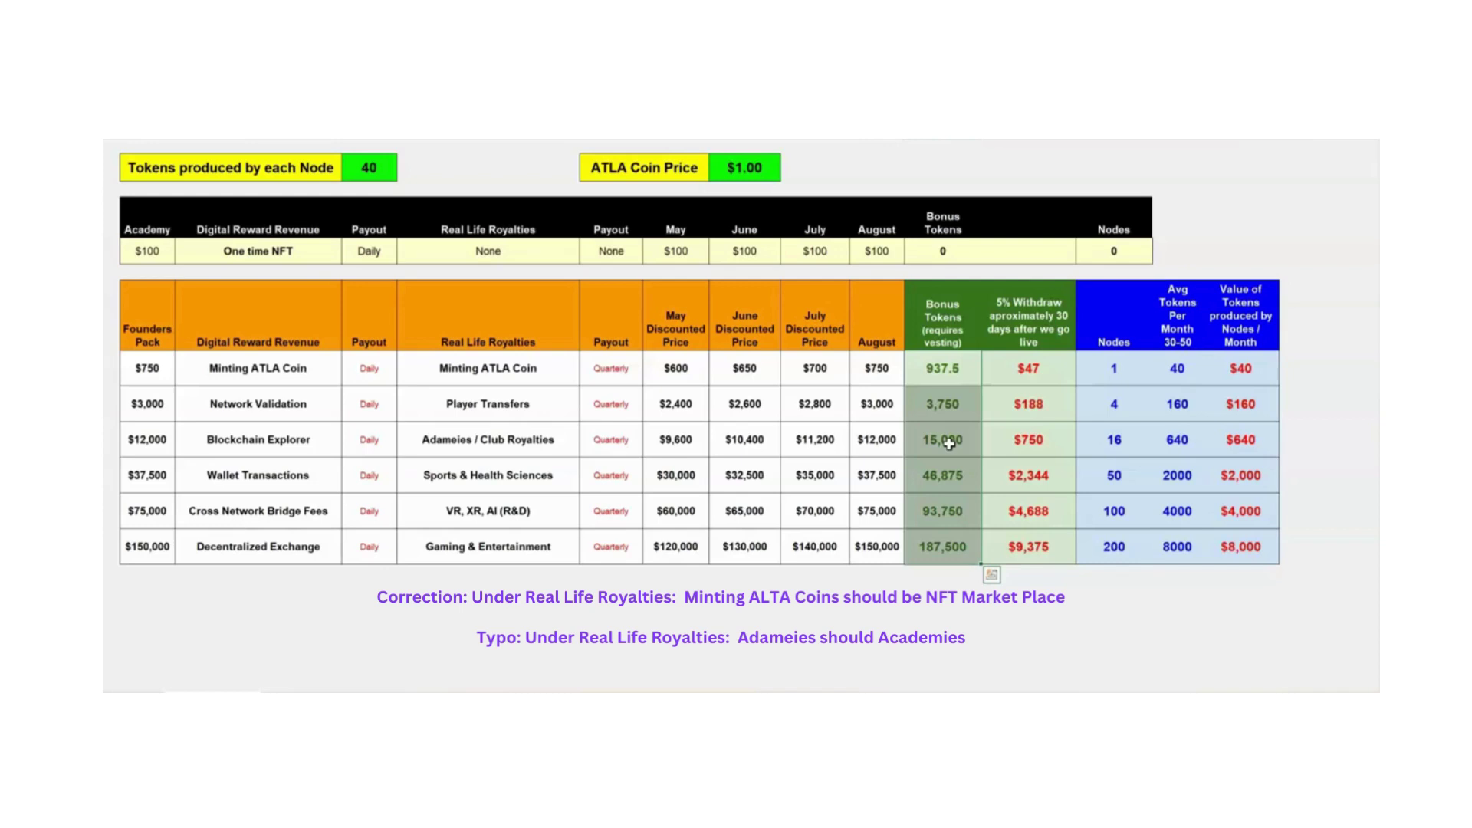
left_click(1109, 371)
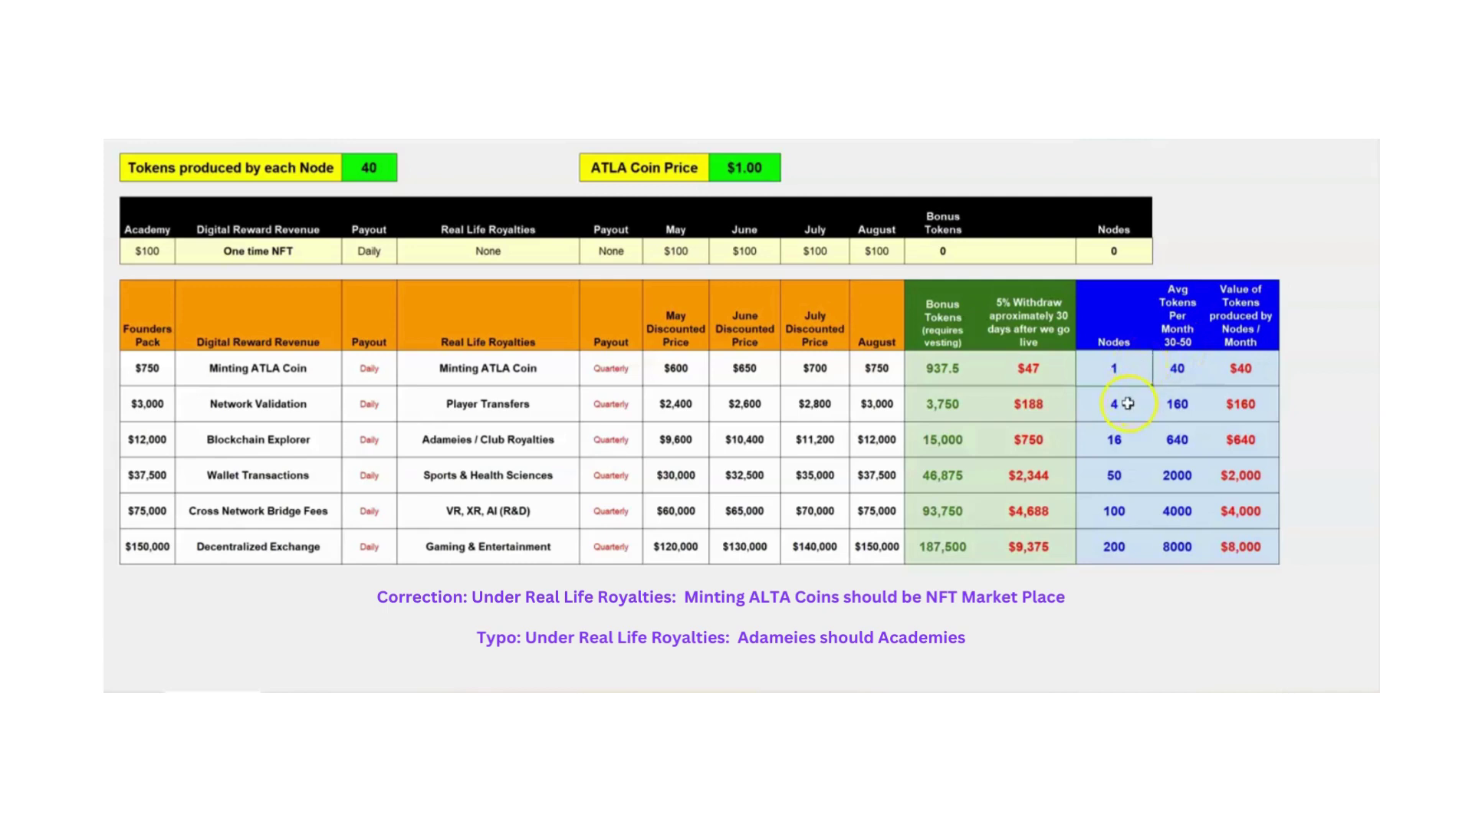
left_click(1130, 403)
left_click(1135, 437)
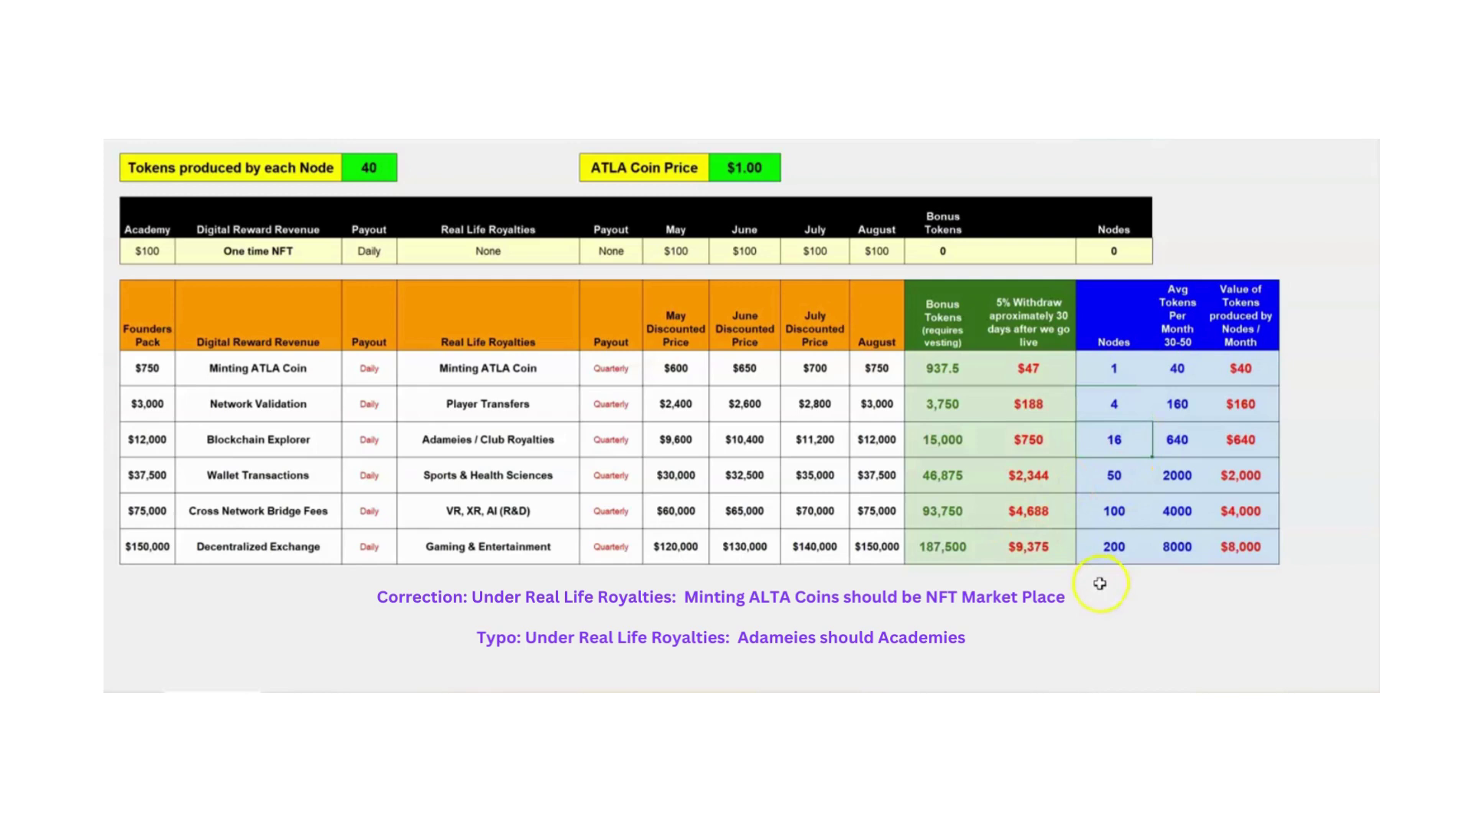
left_click(1117, 552)
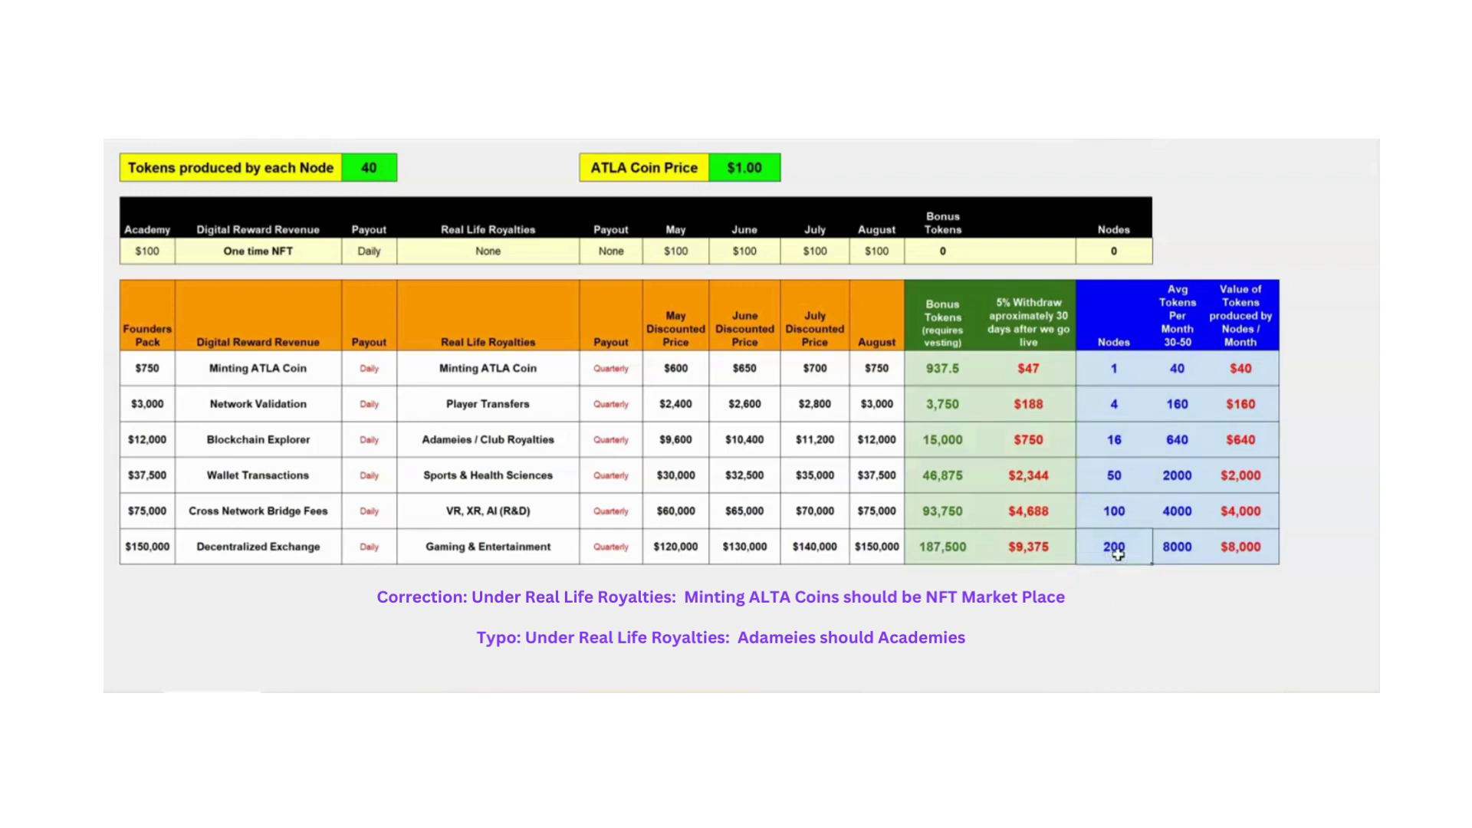
left_click(949, 381)
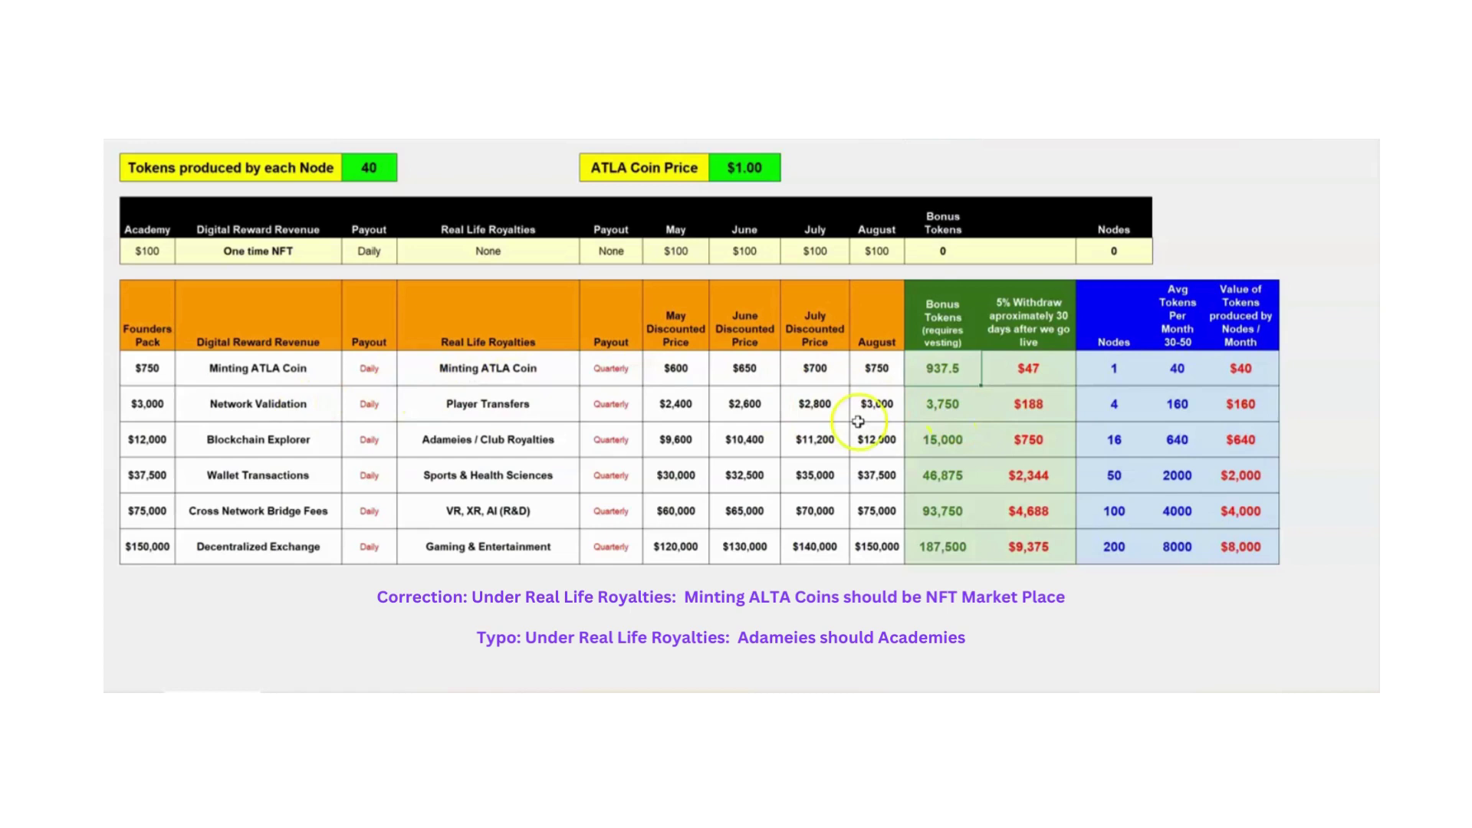
left_click(944, 412)
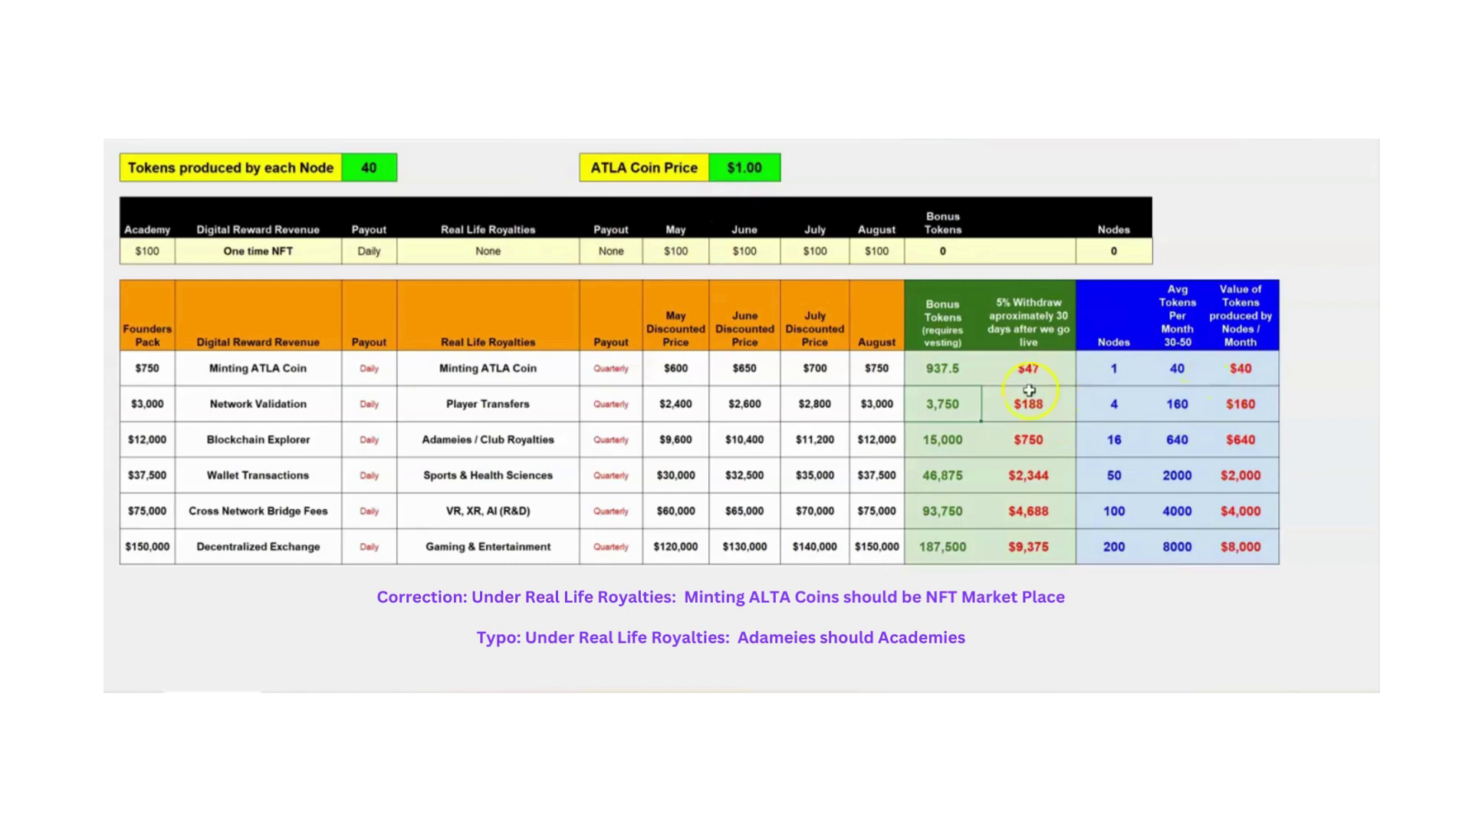
left_click(1061, 410)
- Set the ATLA Coin Price to $5.50
left_click(756, 174)
left_click(939, 175)
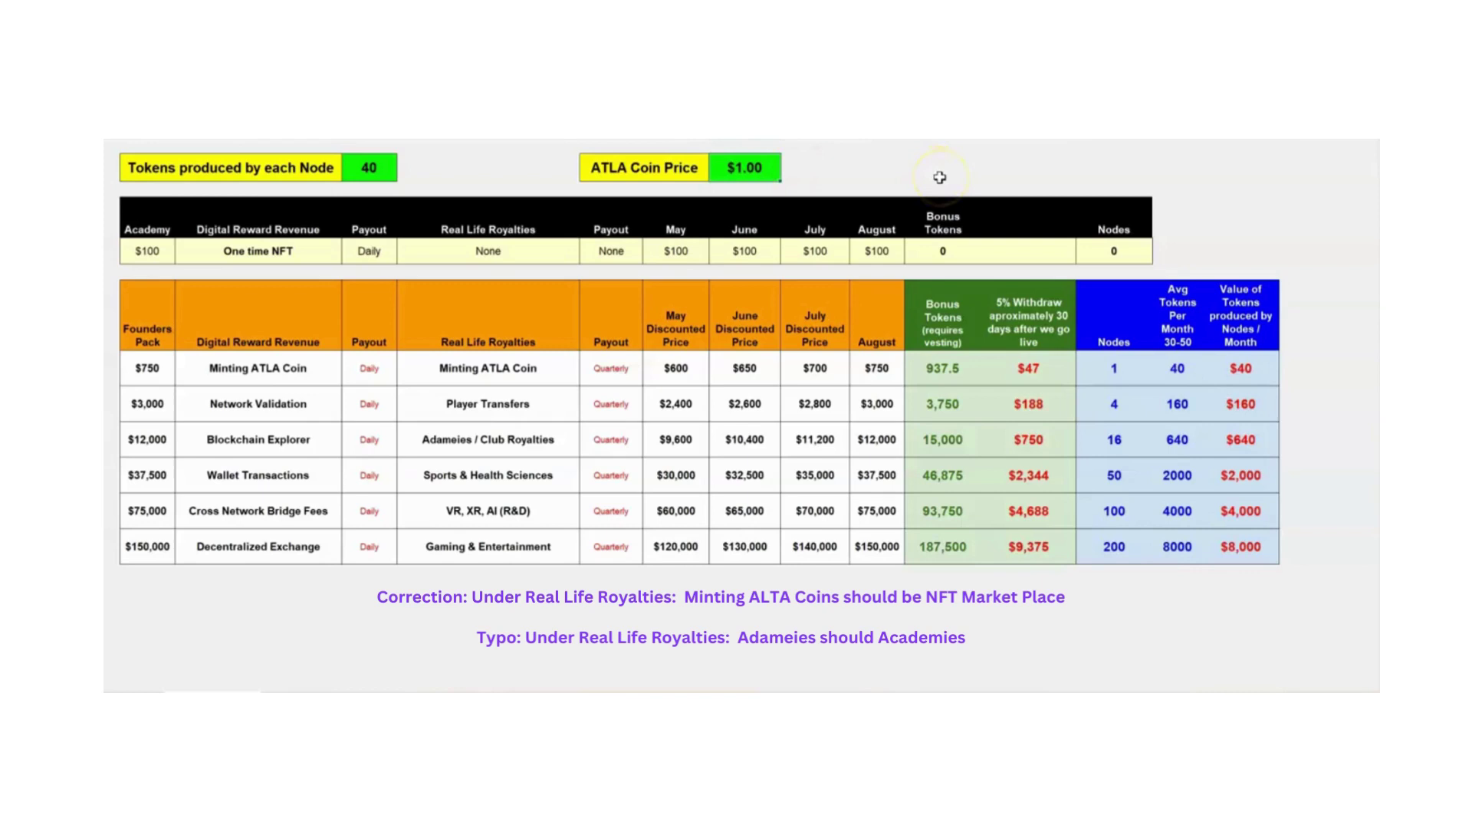
type("5.5")
key("Return")
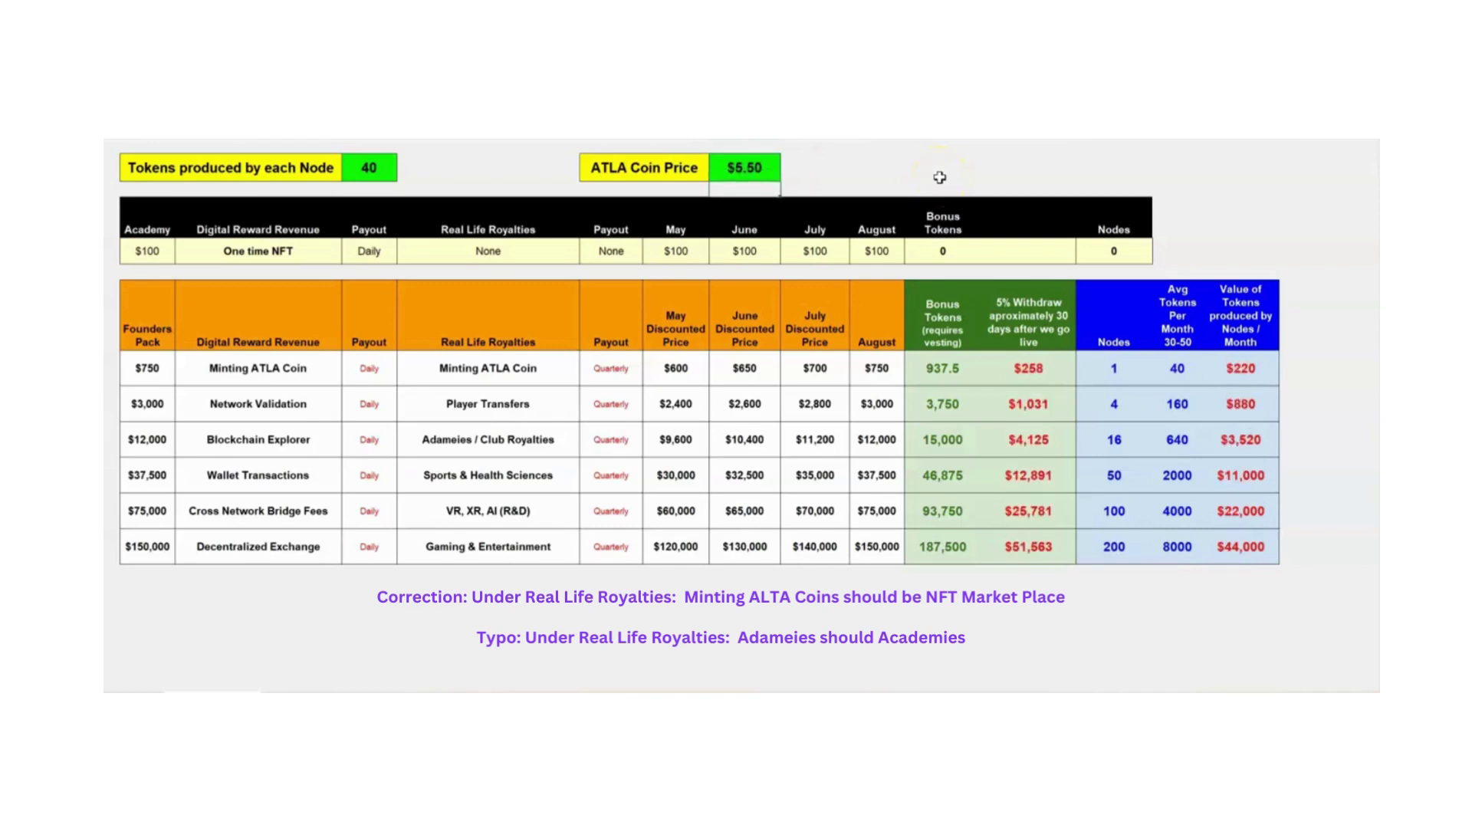
- Compare the $750 pack's bonus tokens and 5% withdrawal value with its May discounted price
left_click(972, 369)
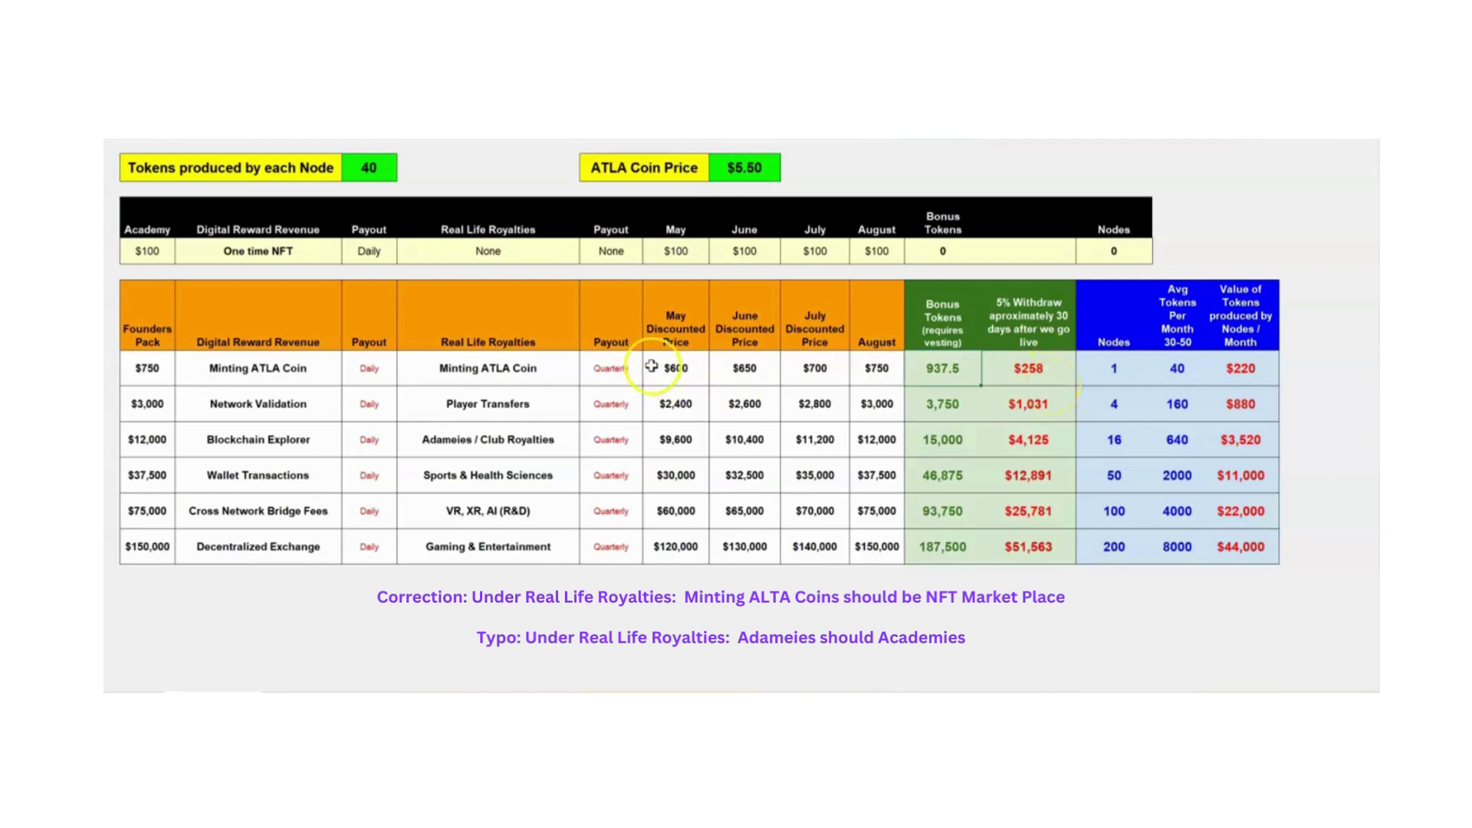
left_click(686, 372)
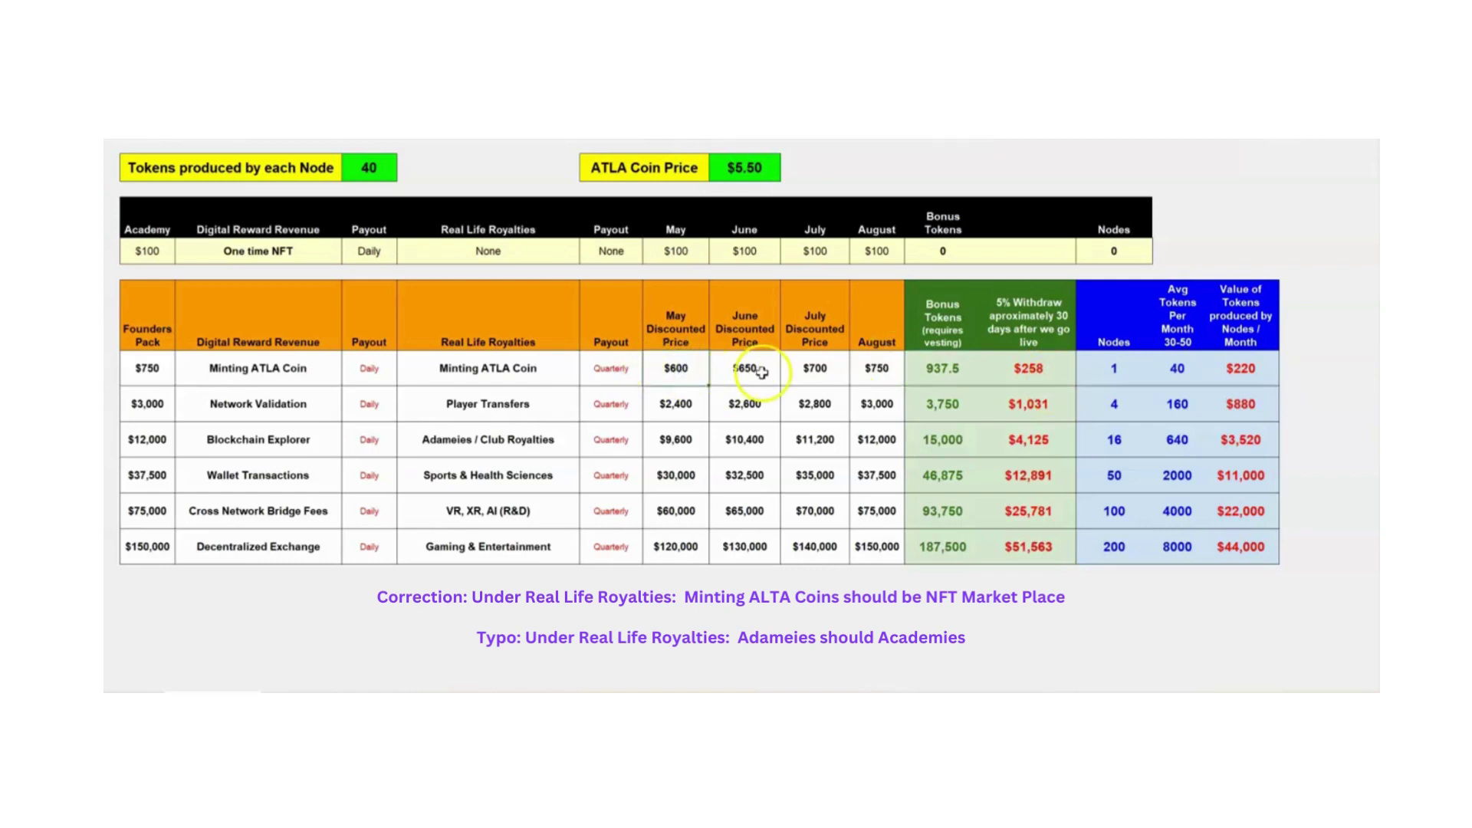
left_click(676, 374)
left_click(1045, 371)
left_click(1037, 372)
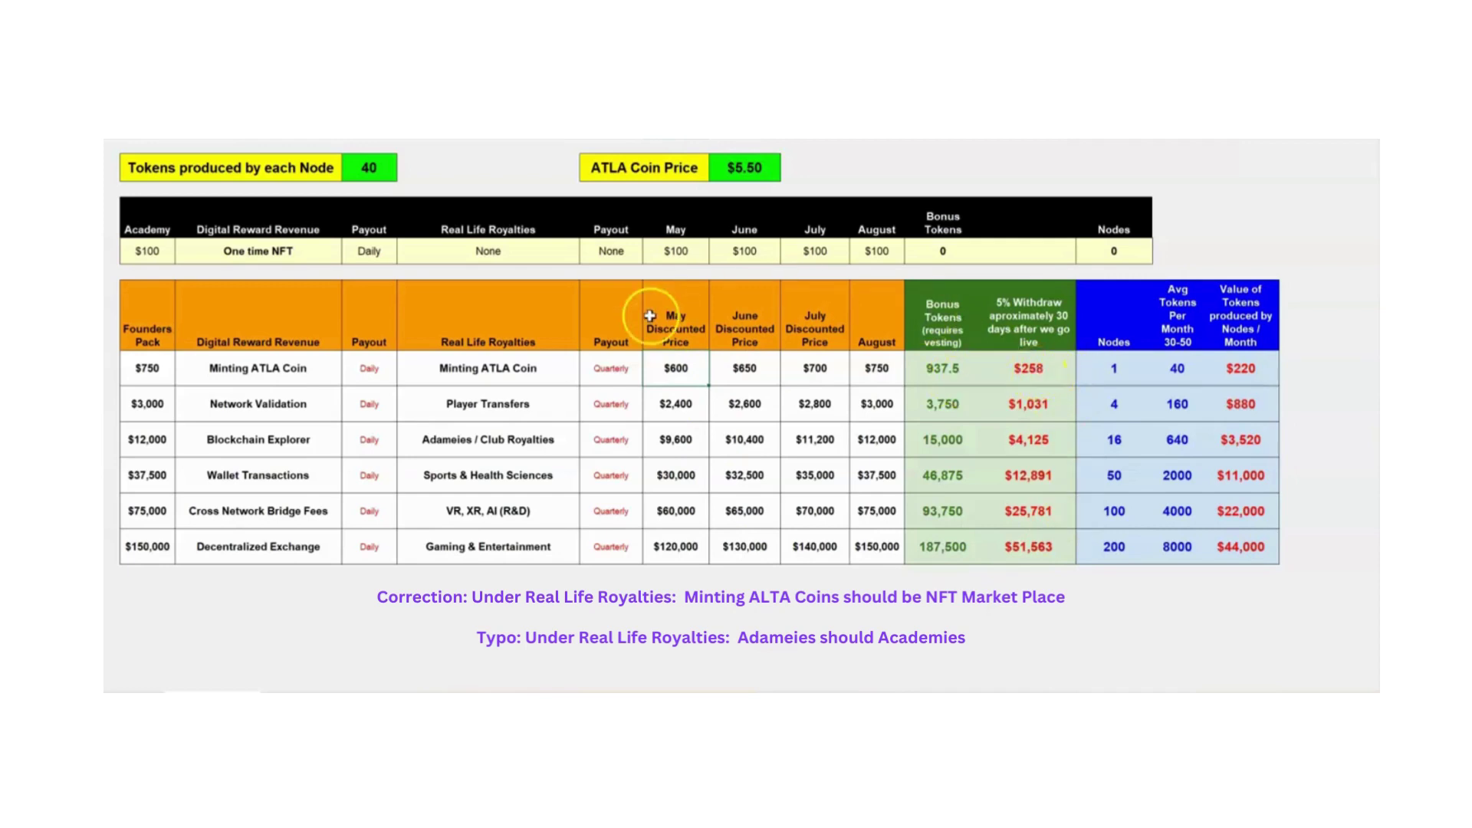
- Try an ATLA Coin Price of $2.00, followed by $10.00
left_click(754, 167)
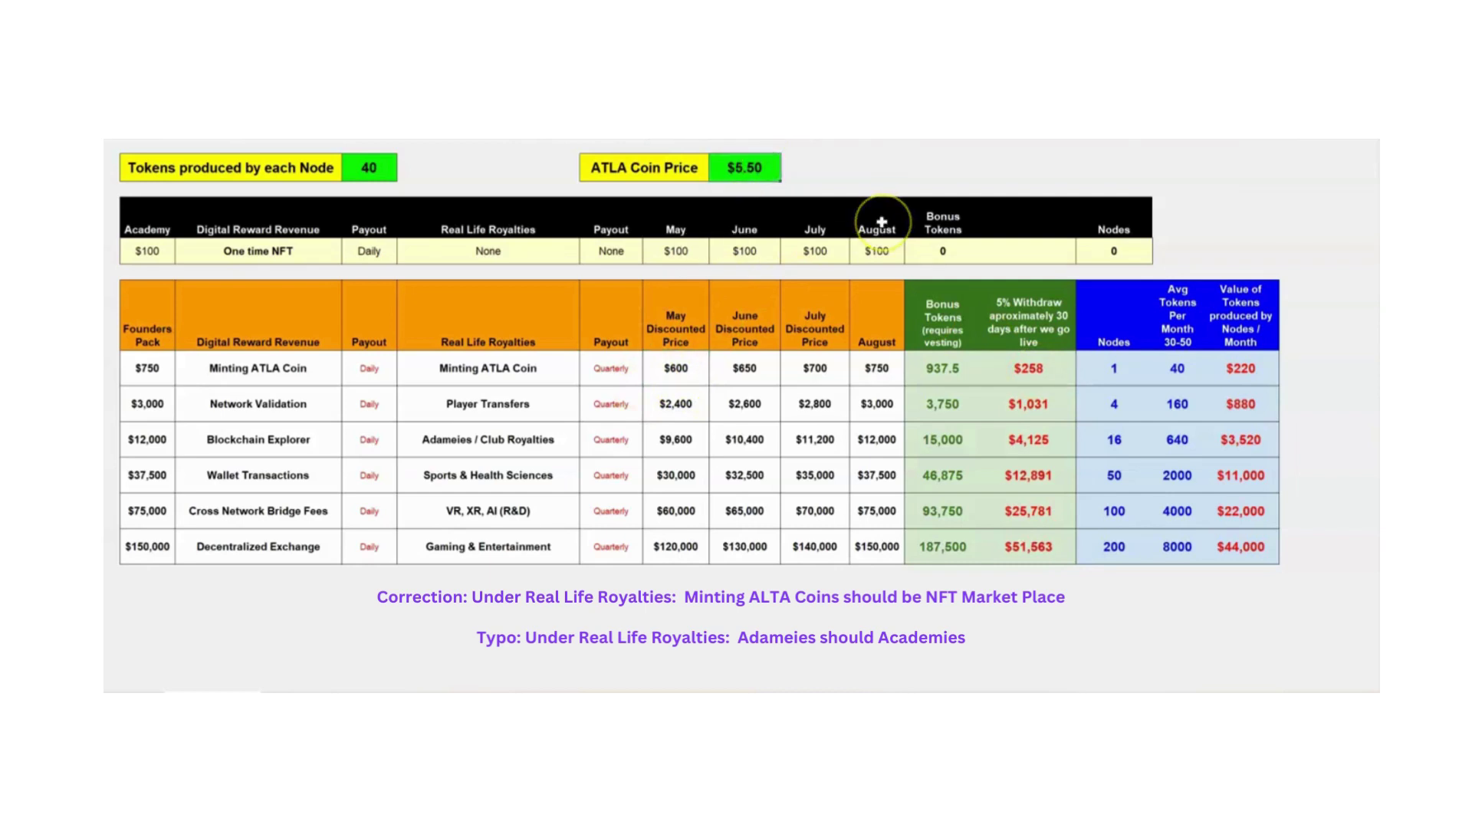
type("2")
key("Return")
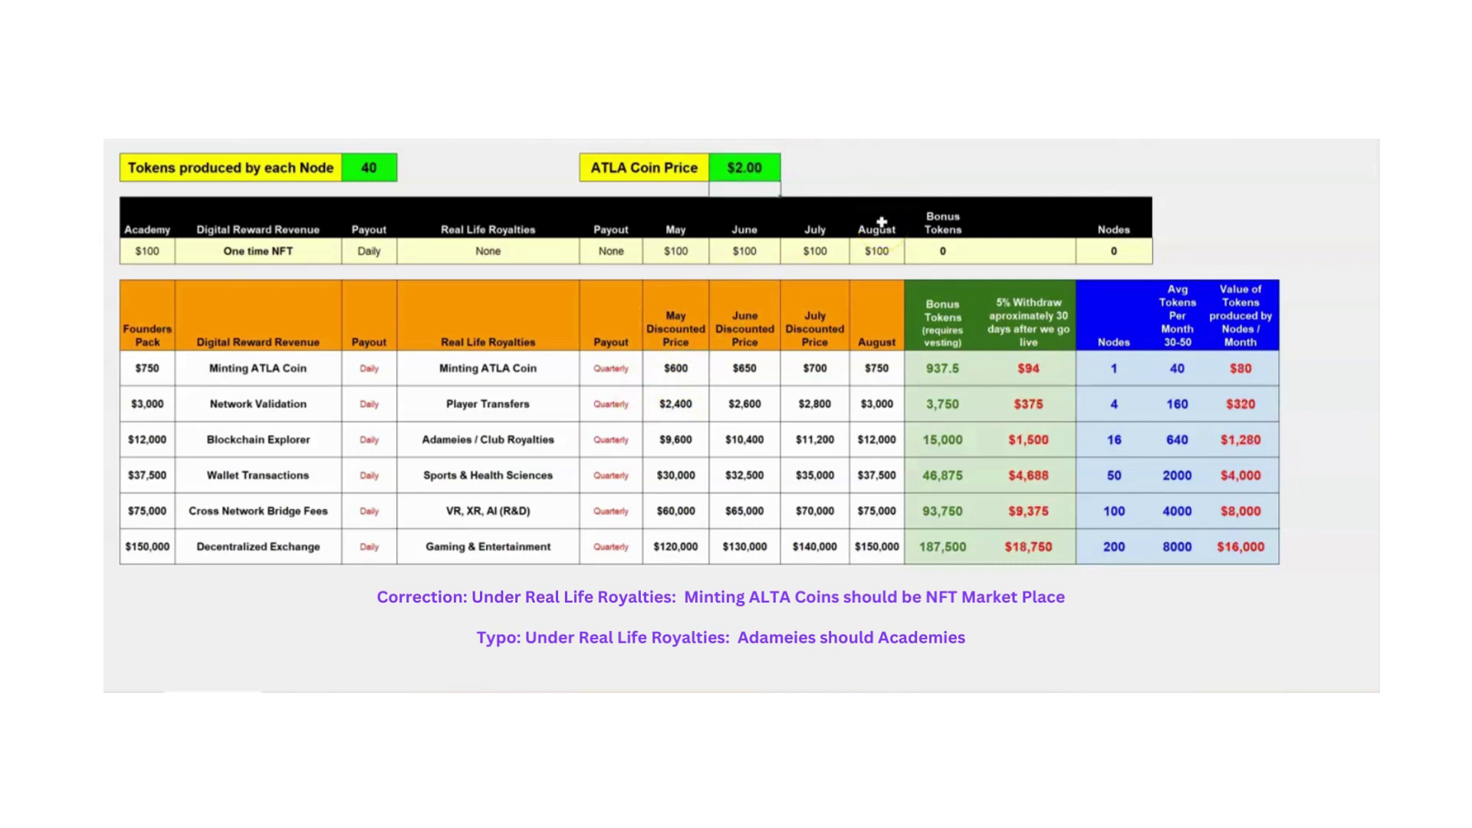
left_click(748, 168)
type("10")
key("Return")
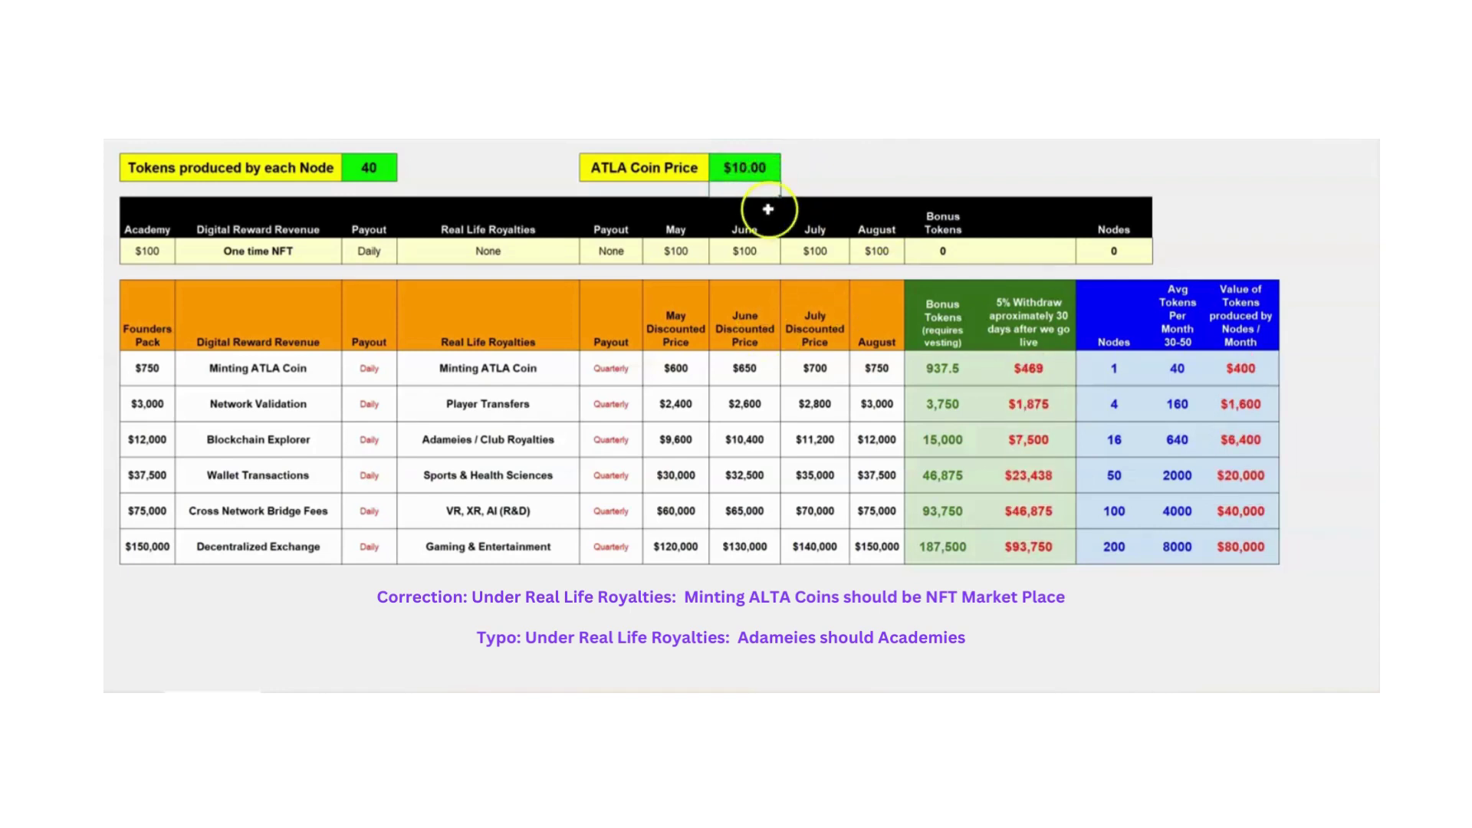
- Return the ATLA Coin Price to $5.50
left_click(758, 172)
type("5.50")
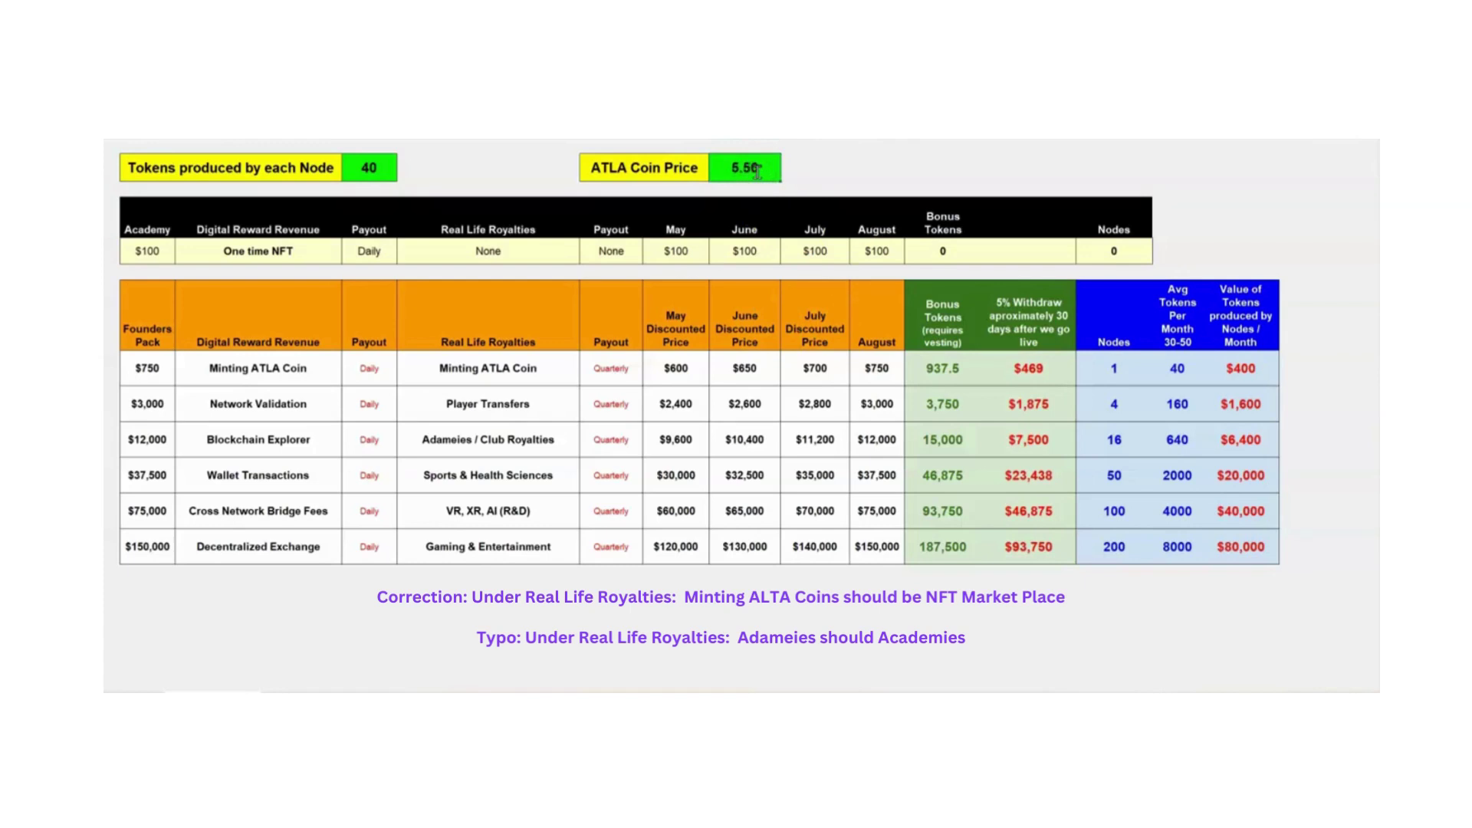
key("Return")
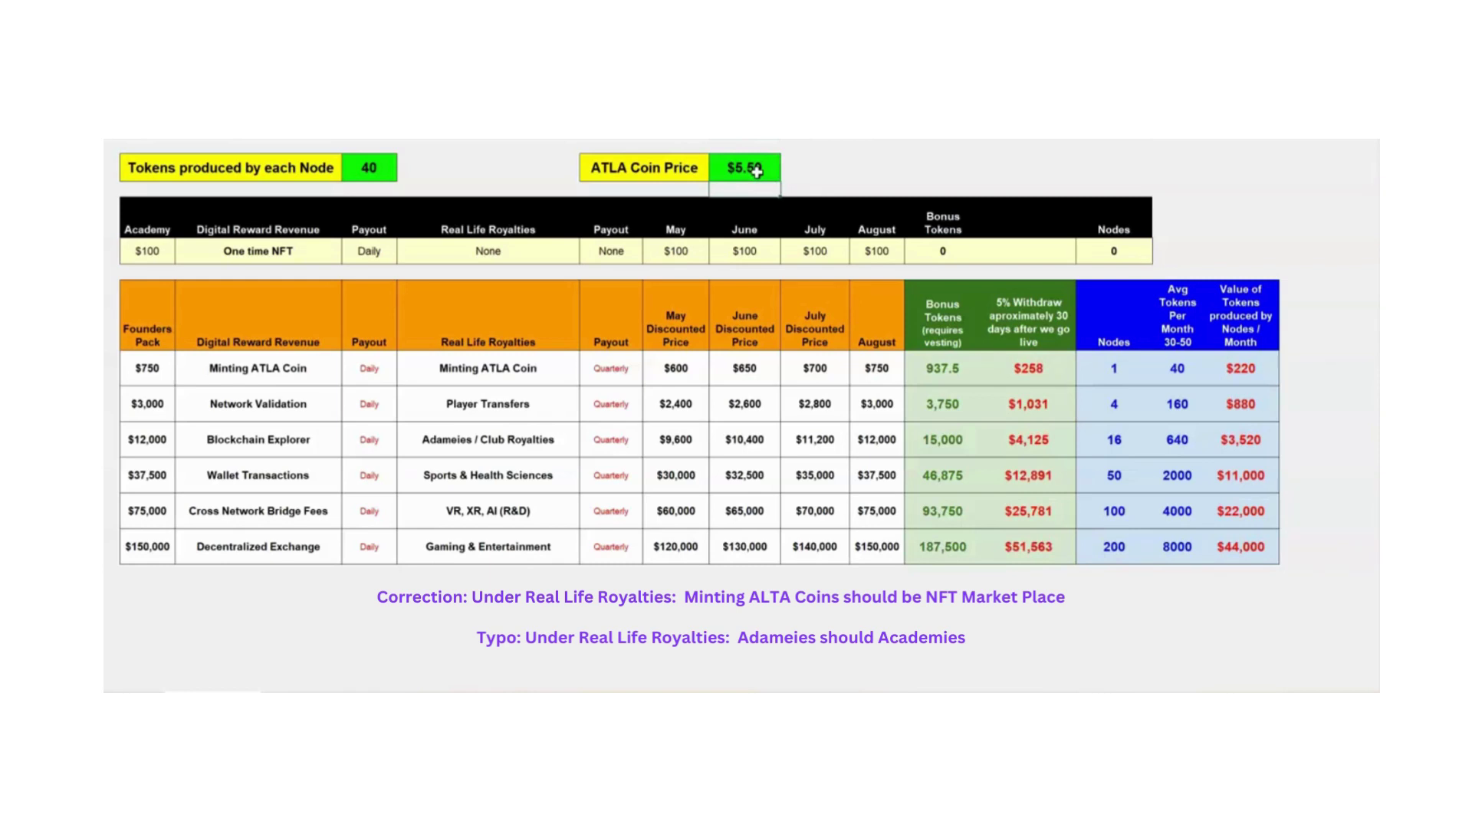
- Highlight the $750 Founders Pack row and check its node count
left_click(1129, 380)
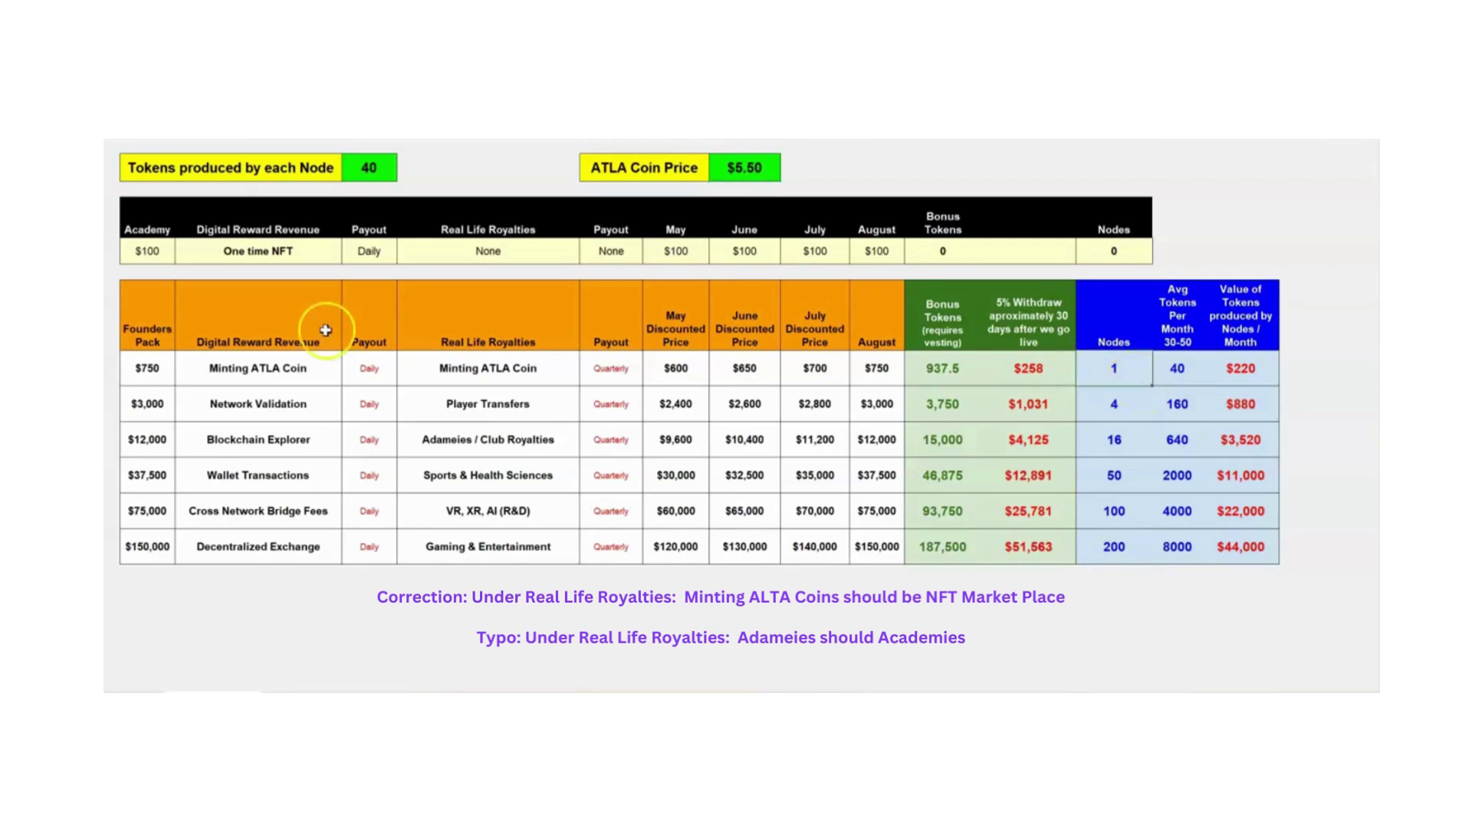
left_click(105, 368)
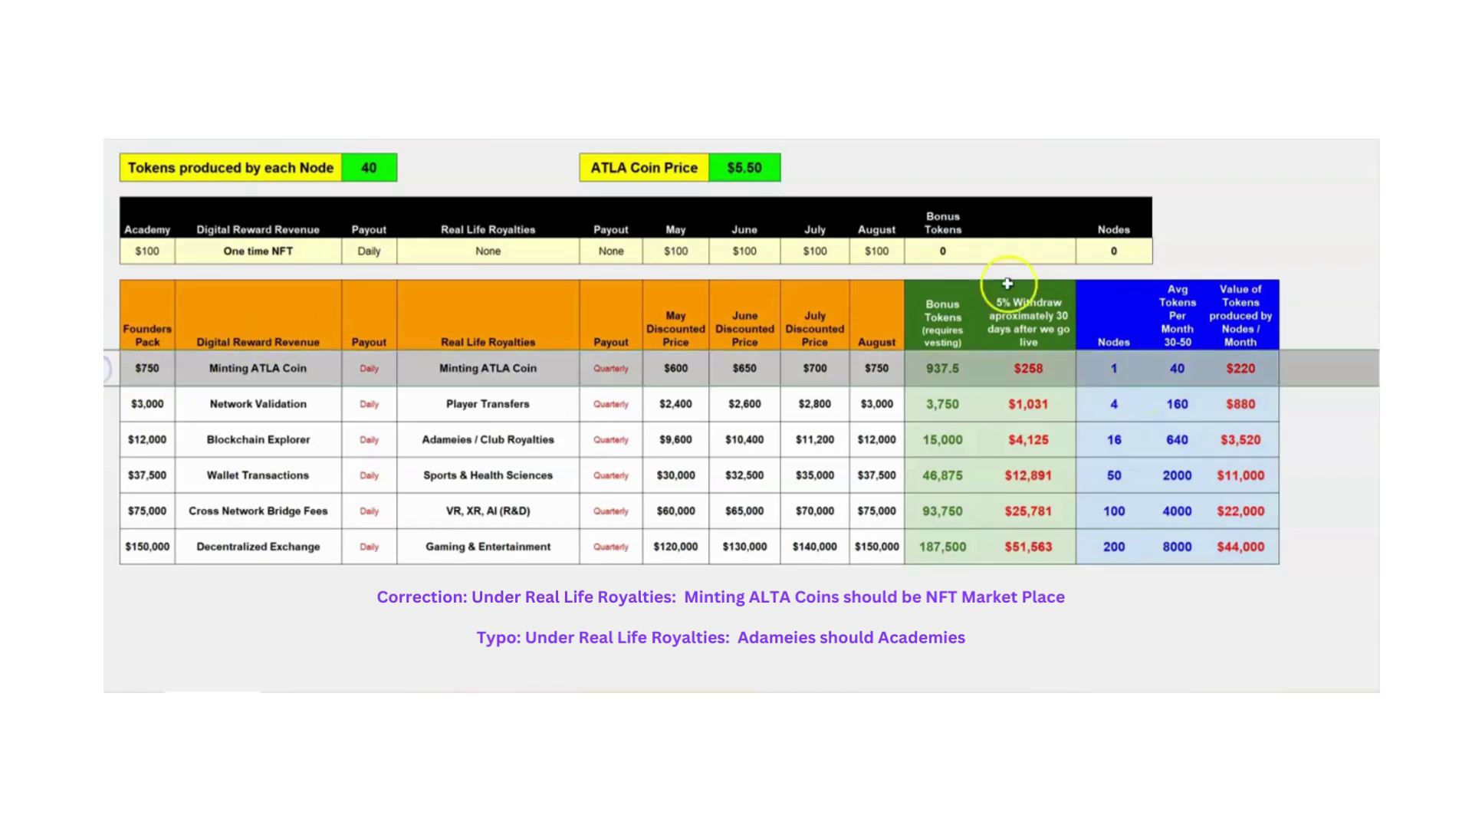
left_click(1111, 358)
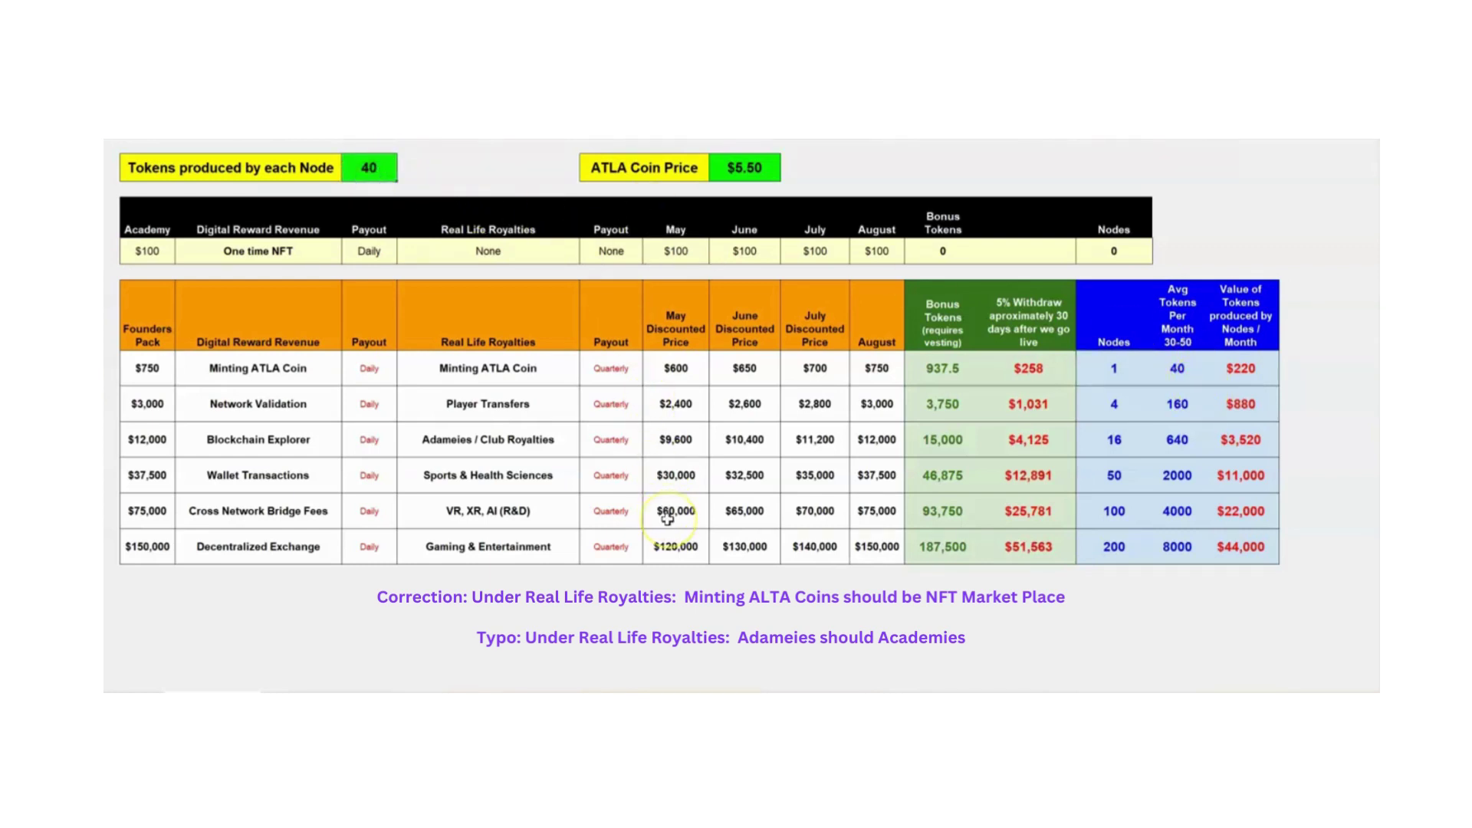
- Try 30 and then 50 as the number of tokens produced by each node
type("30")
key("Return")
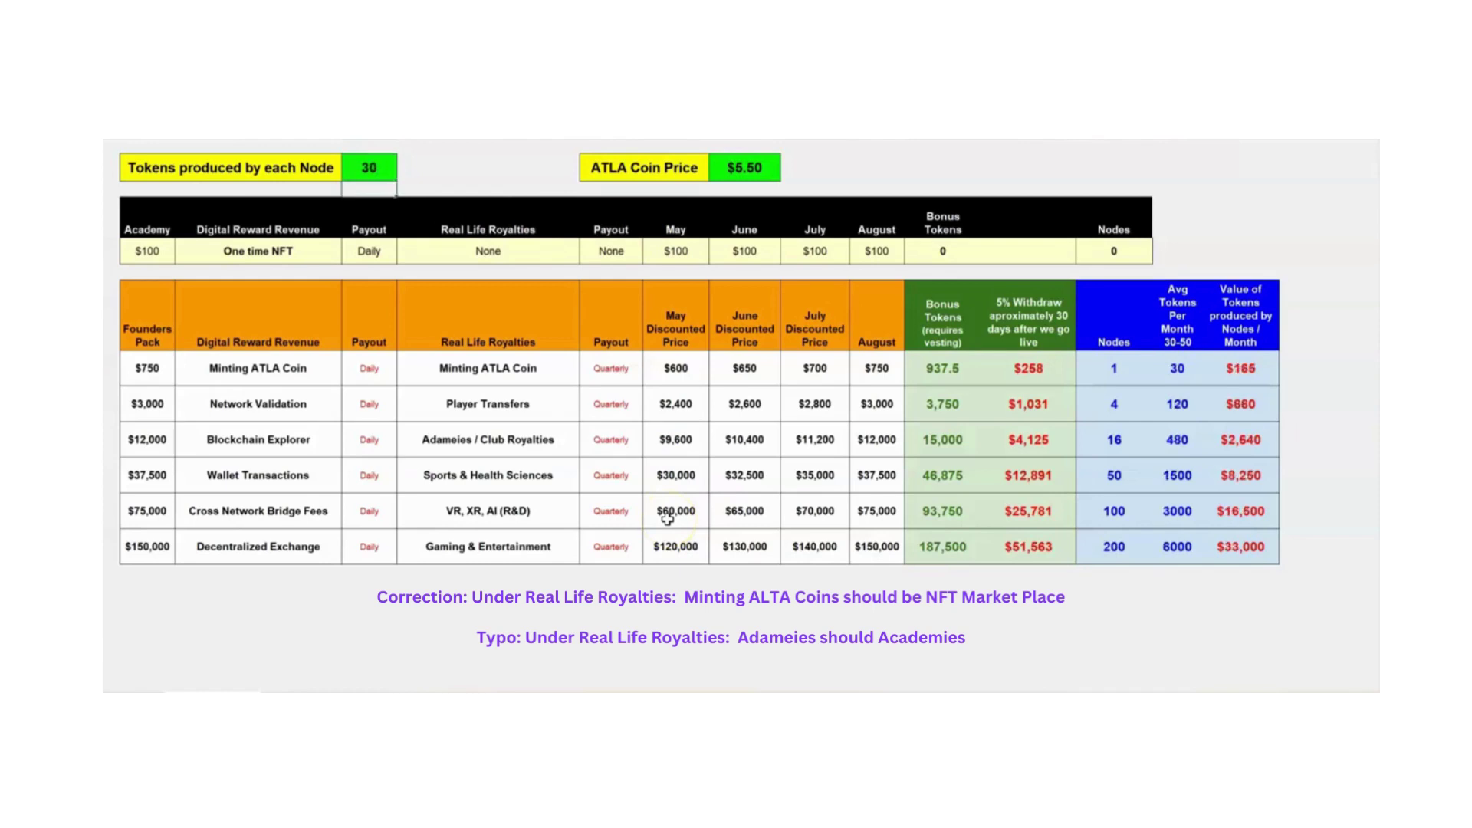
left_click(364, 167)
type("50")
key("Return")
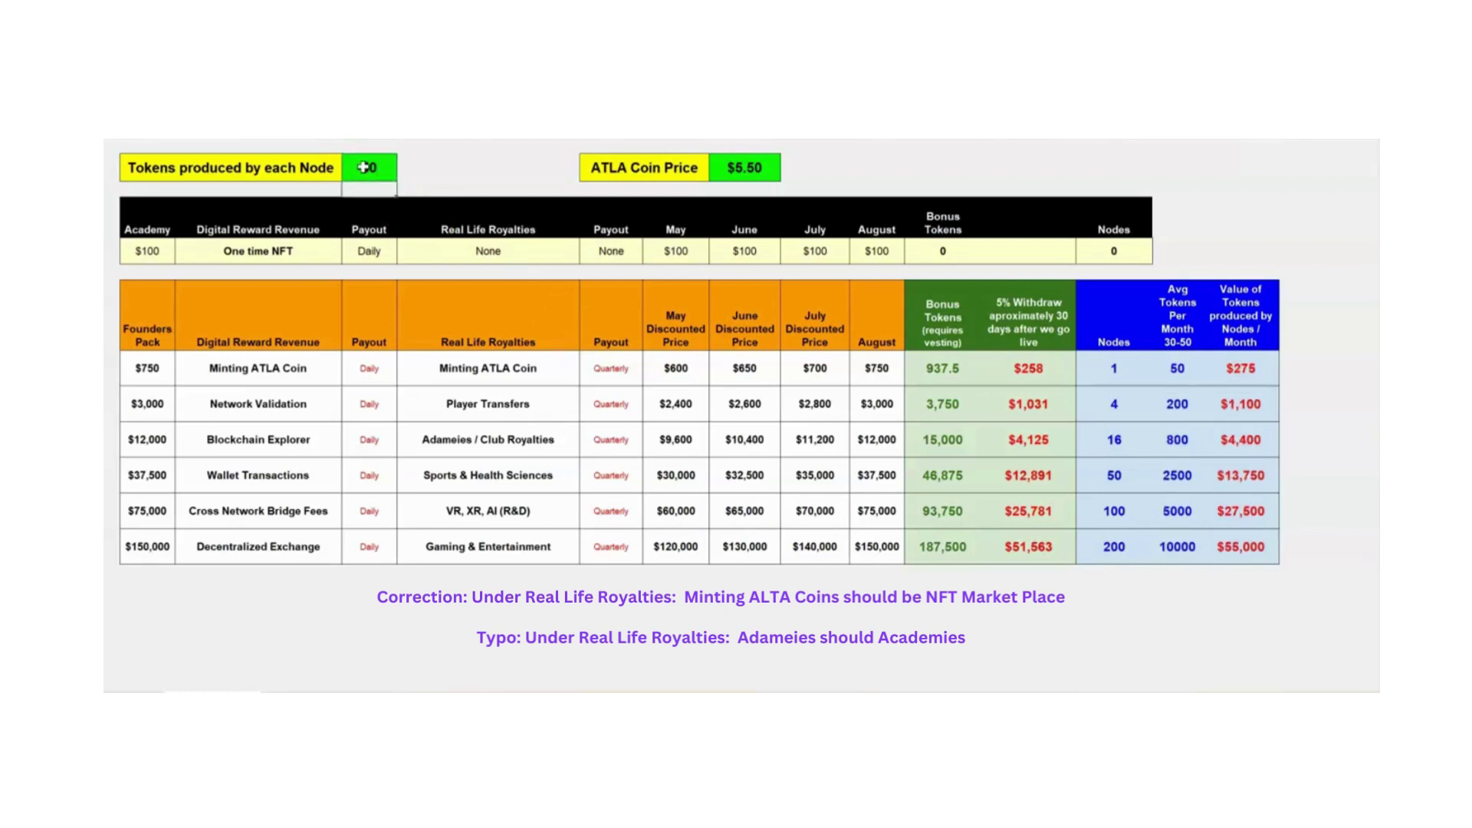
- Set the tokens produced by each node to 40
left_click(370, 164)
type("40")
key("Return")
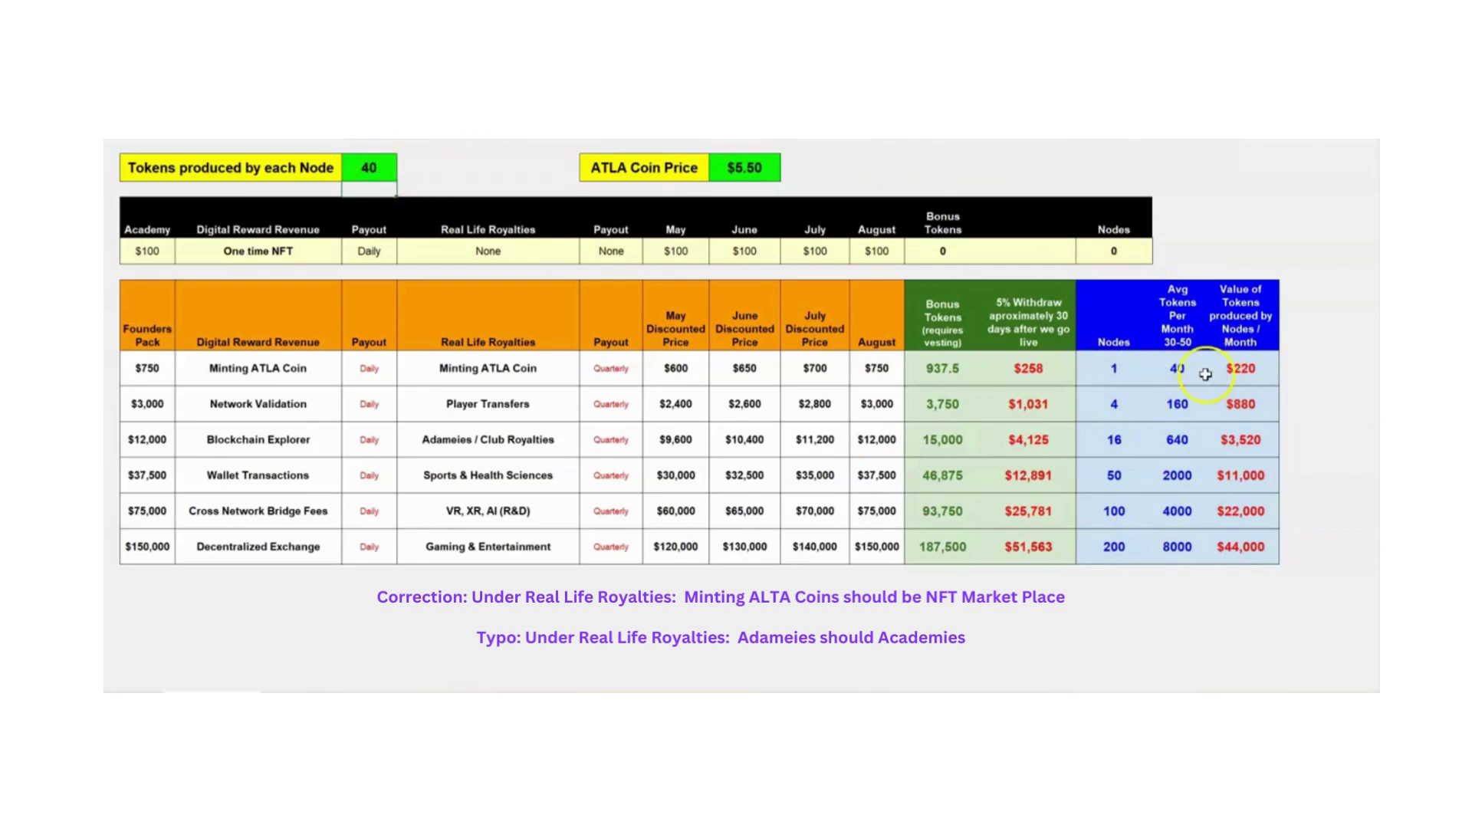
- Review the $750 pack's average monthly tokens, the ATLA Coin Price and the monthly value of its node tokens
left_click(1177, 368)
left_click(728, 169)
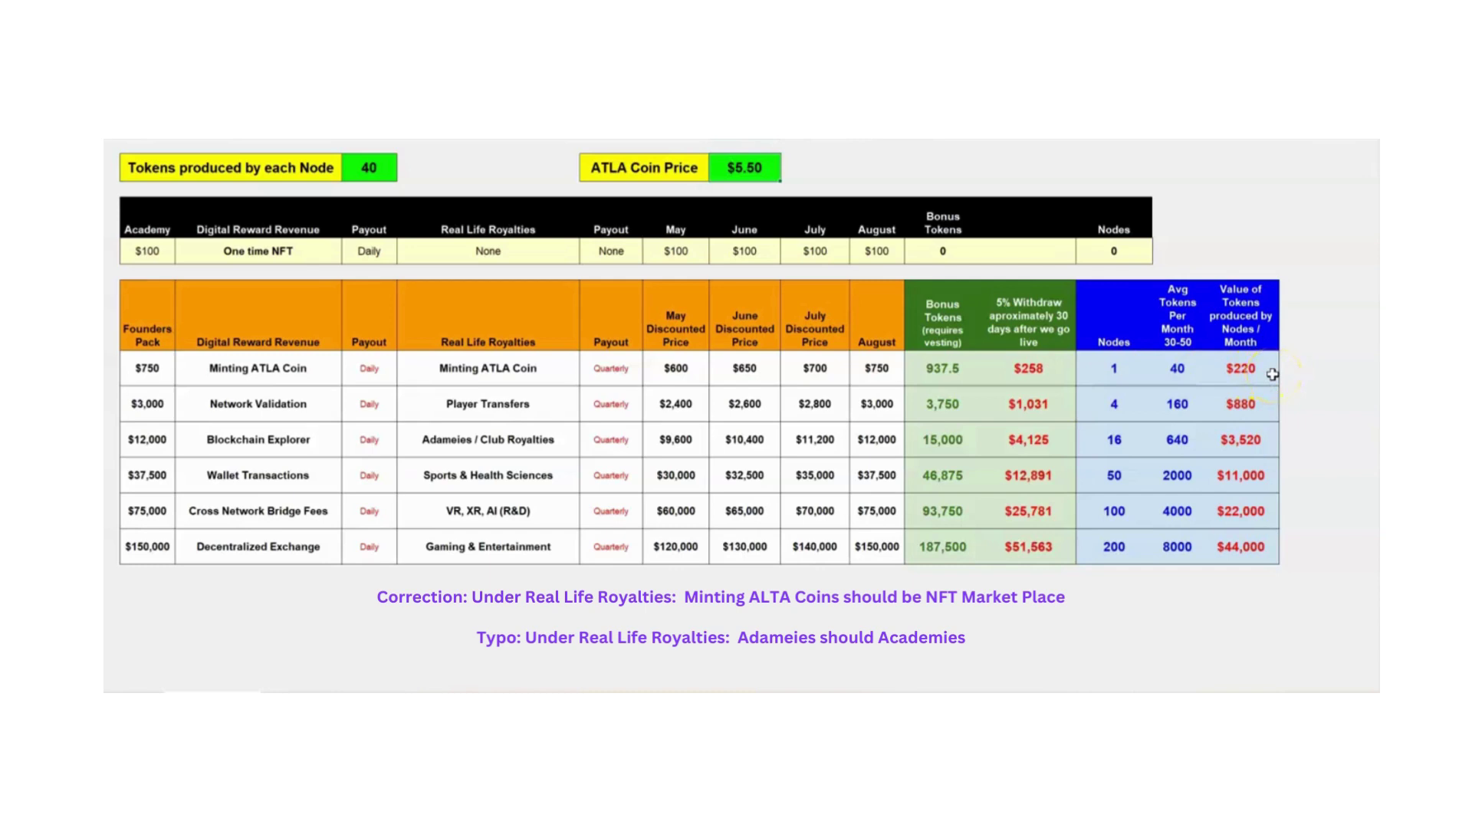
left_click(1244, 381)
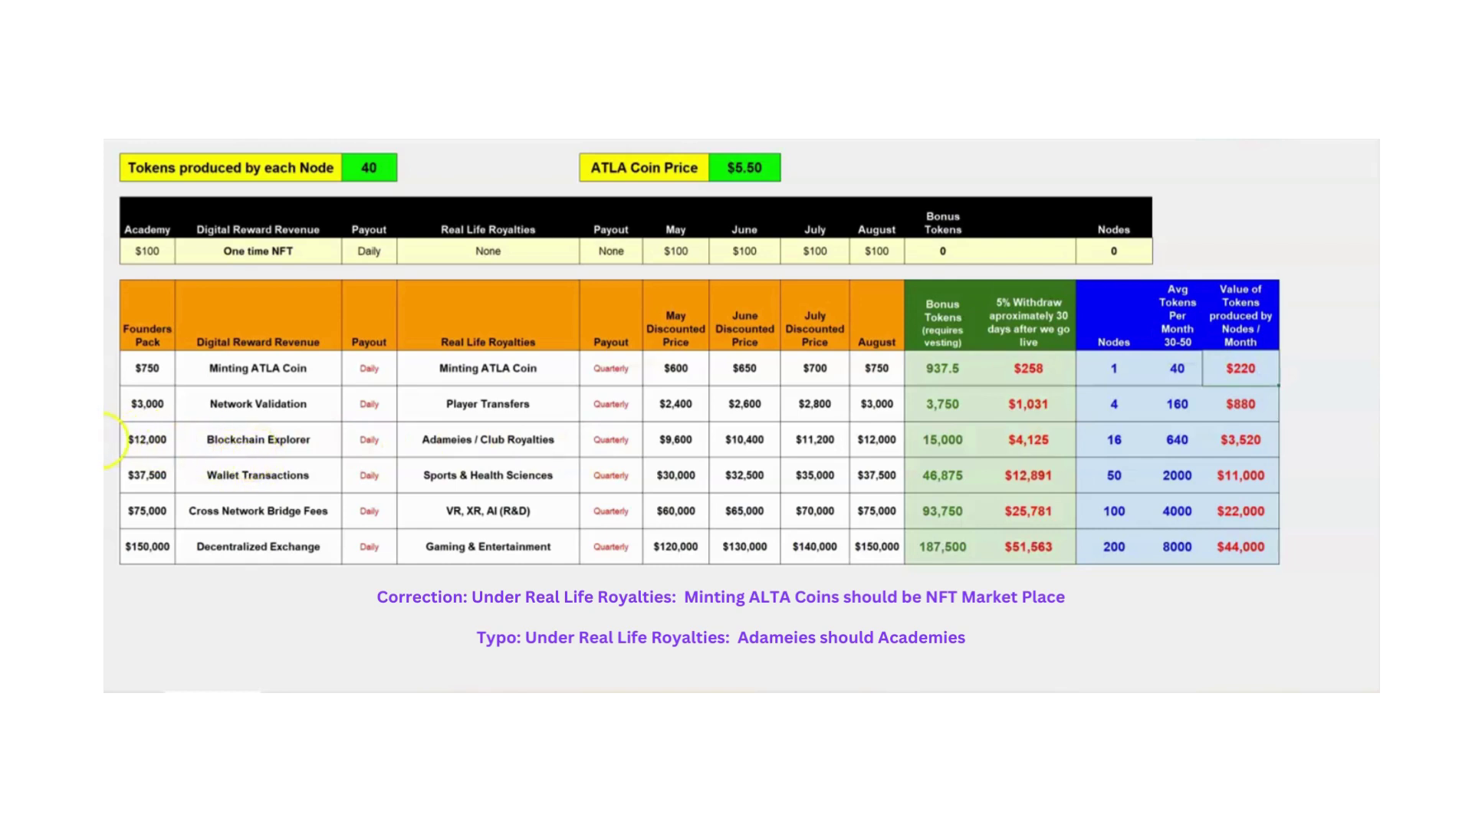
- Examine the $12,000 pack's May price, bonus tokens, withdrawal value, nodes and monthly token value against the ATLA Coin Price
left_click(107, 441)
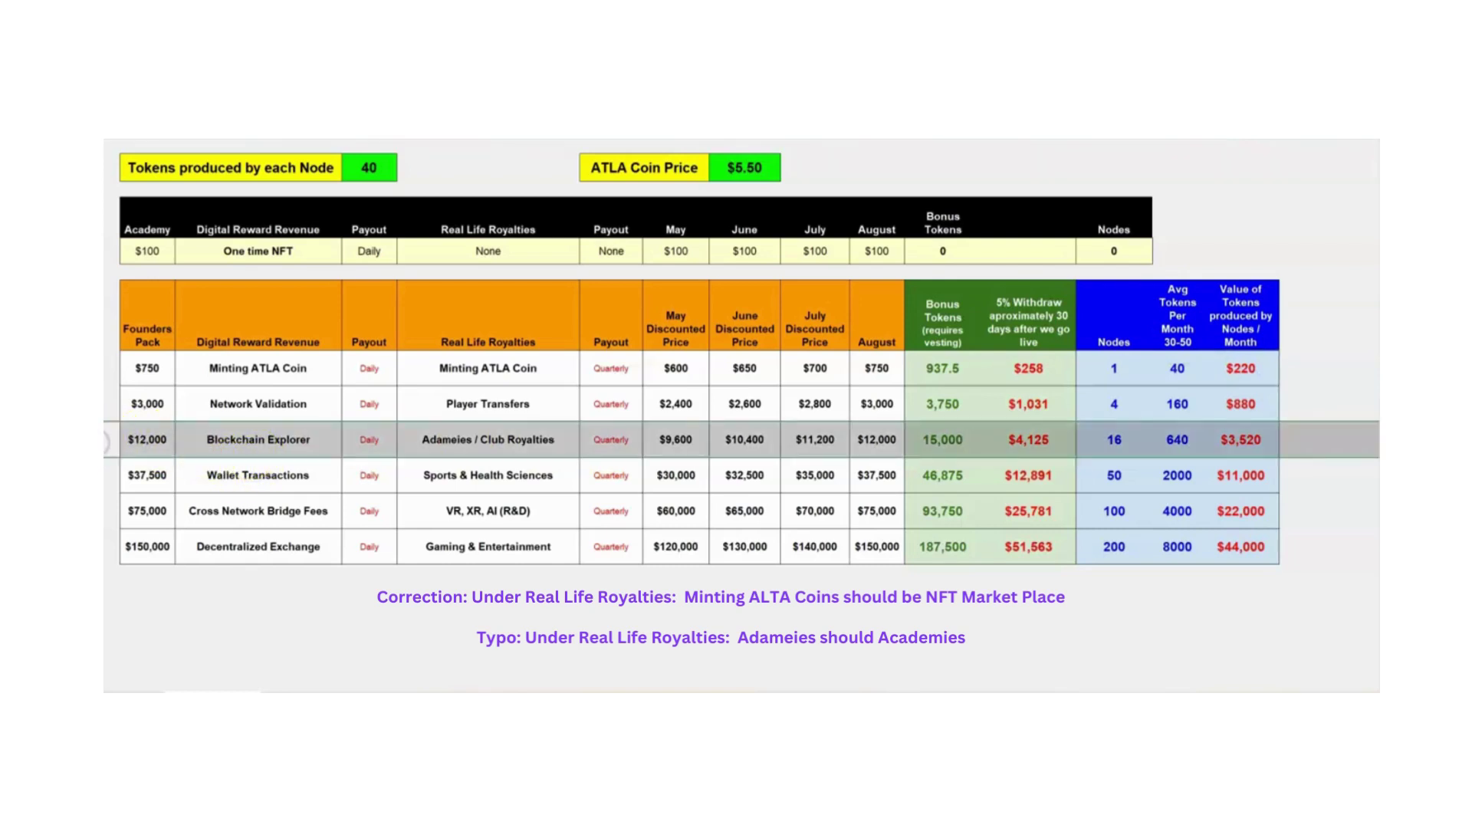
left_click(695, 442)
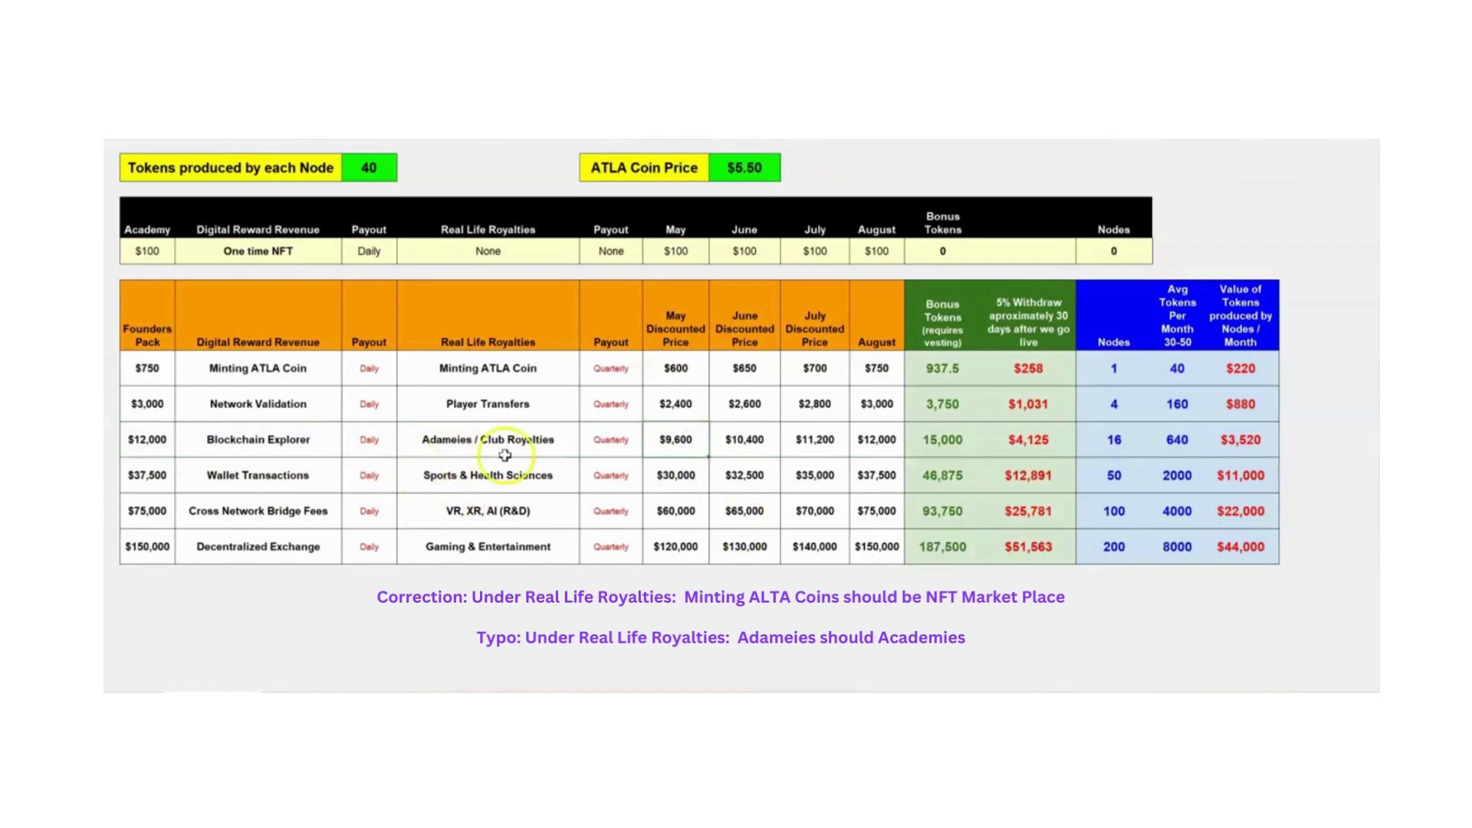
left_click(1119, 450)
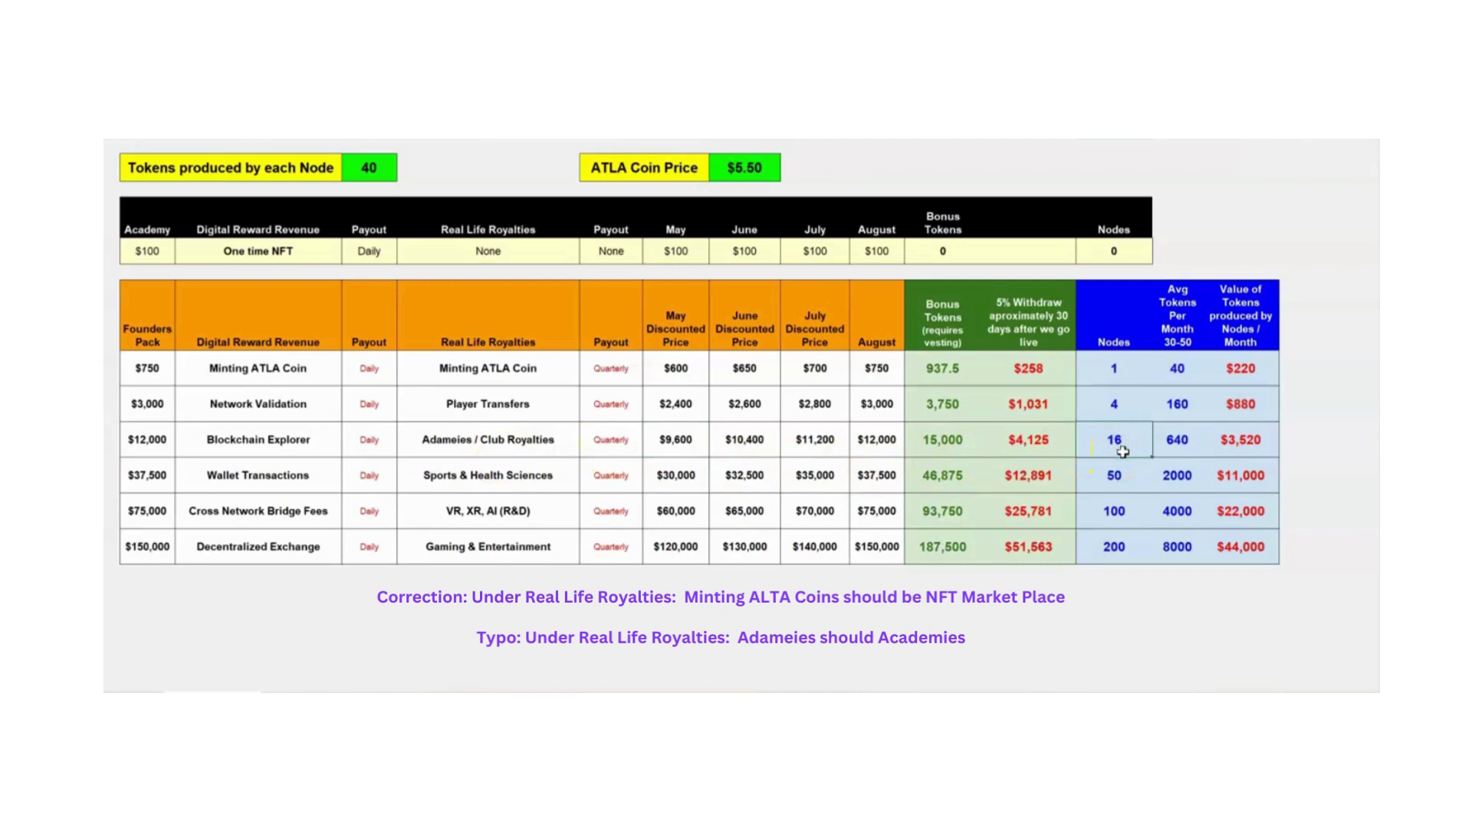
left_click(1194, 456)
left_click(1265, 440)
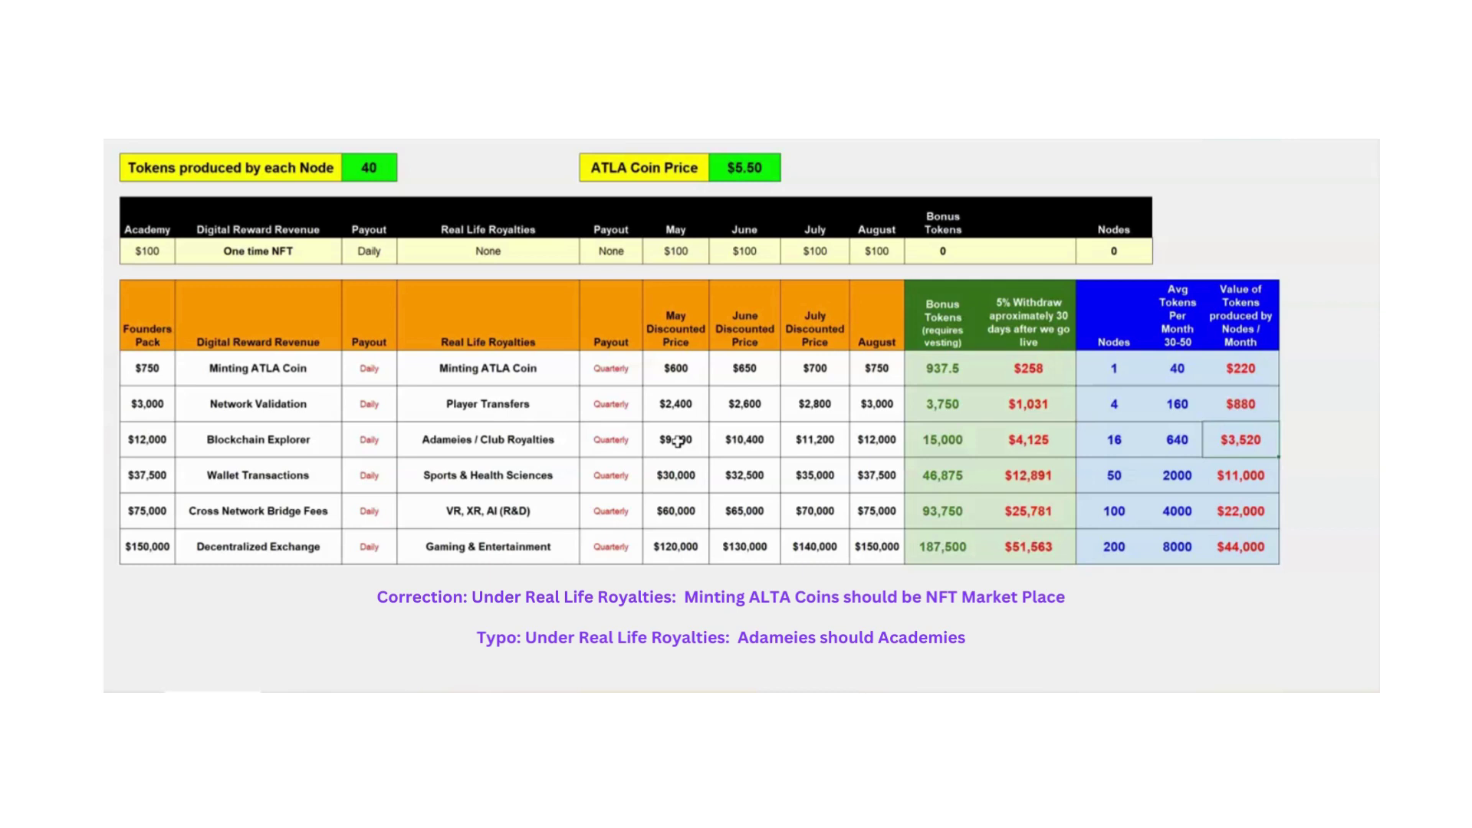
left_click(743, 170)
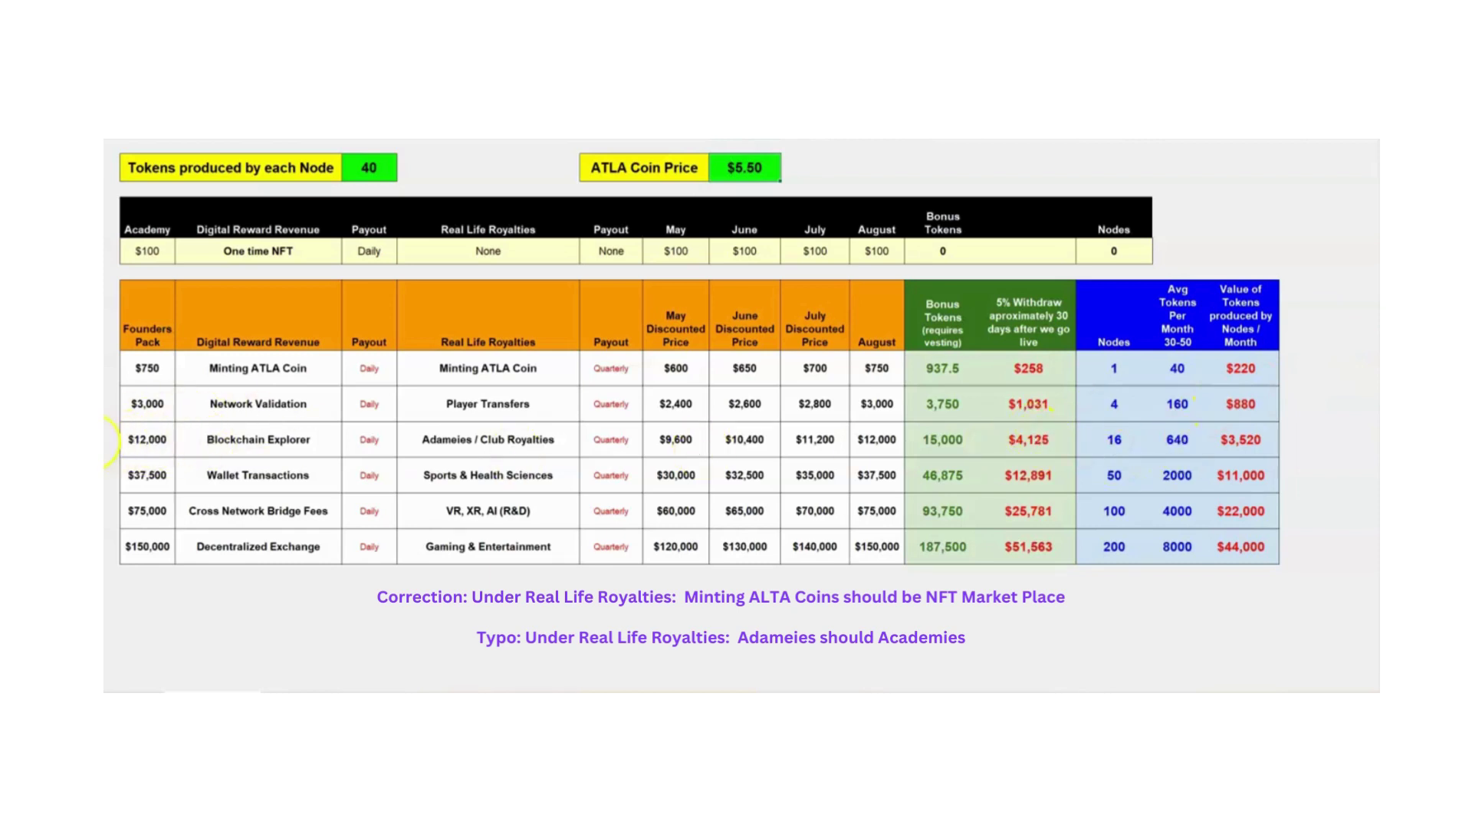
left_click(948, 439)
left_click(1052, 444)
left_click(1271, 439)
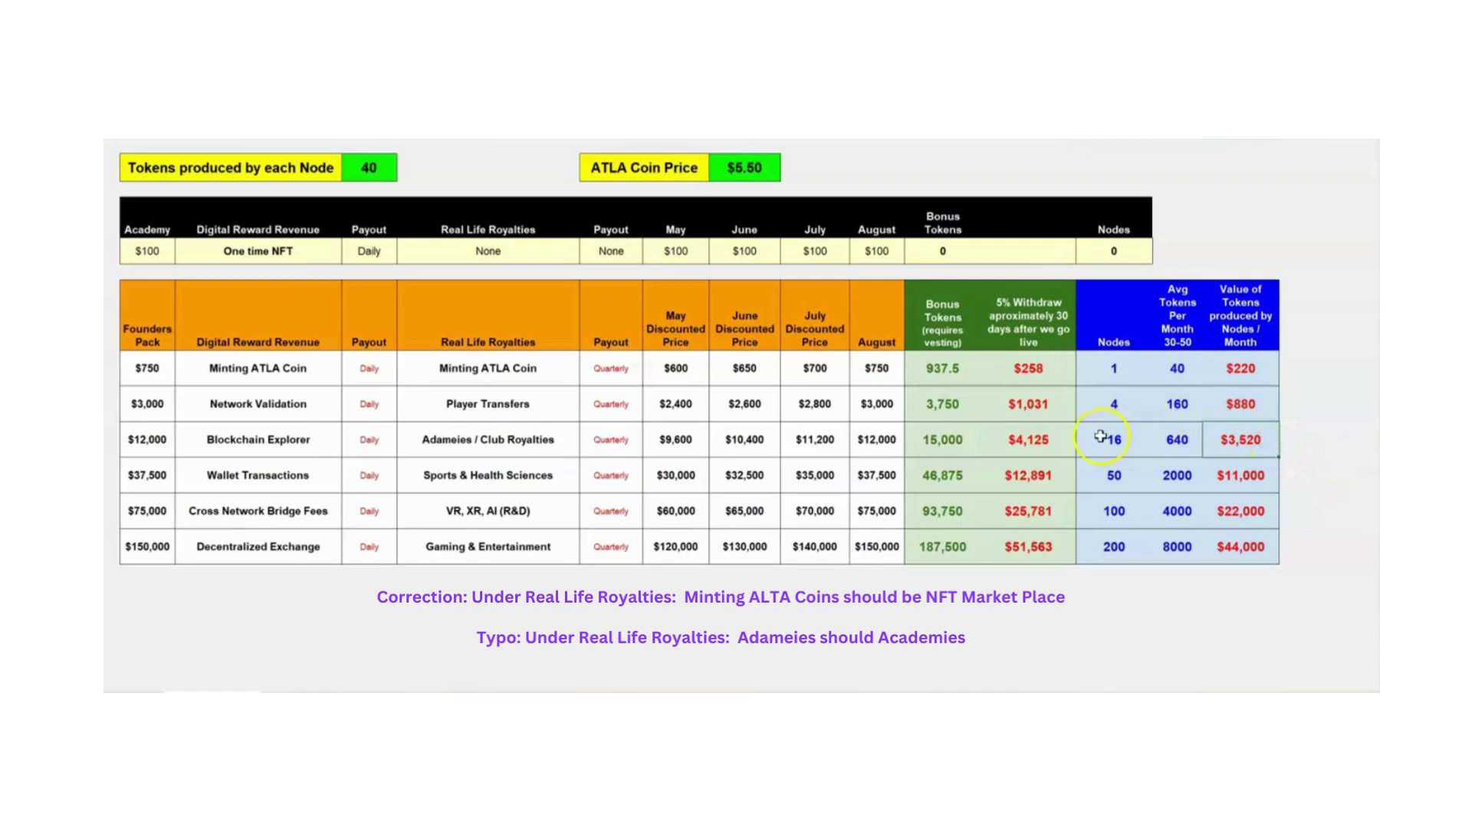
left_click(1041, 441)
left_click(1254, 438)
- Compare the $150,000 pack's May discounted price with its June price and the May prices of the smaller Founders Packs
left_click(107, 547)
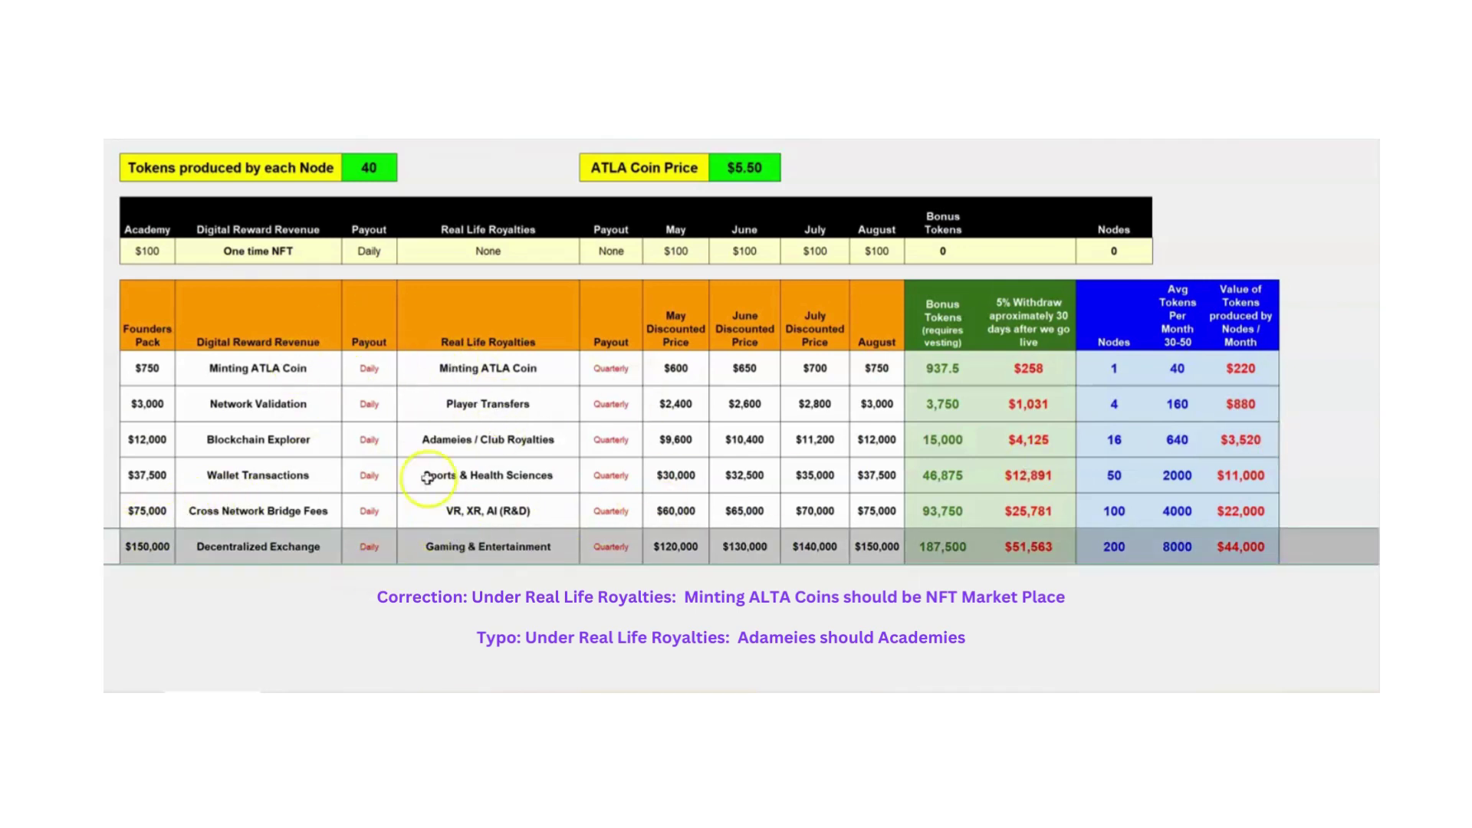
left_click(151, 558)
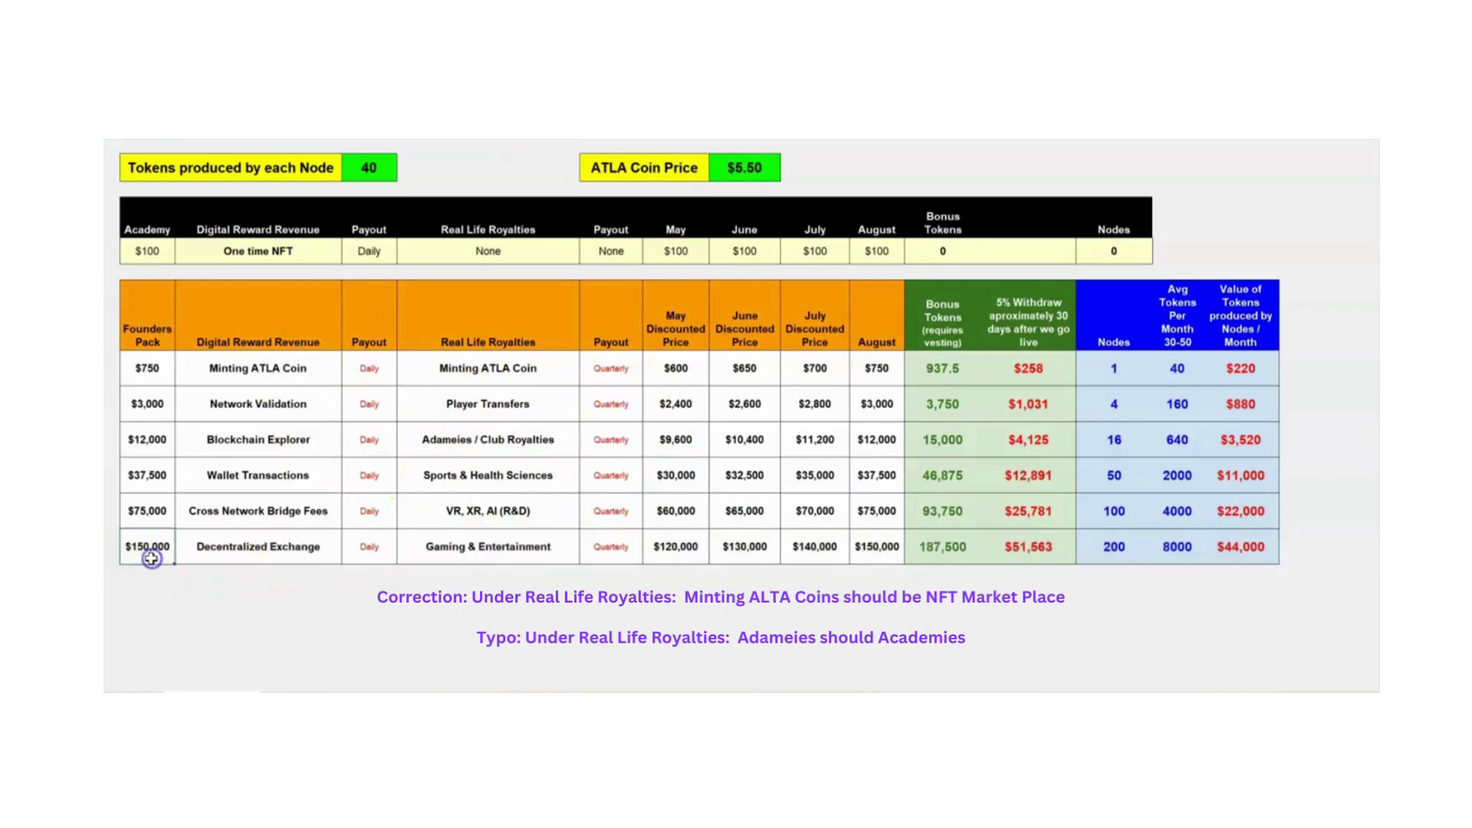
left_click(679, 548)
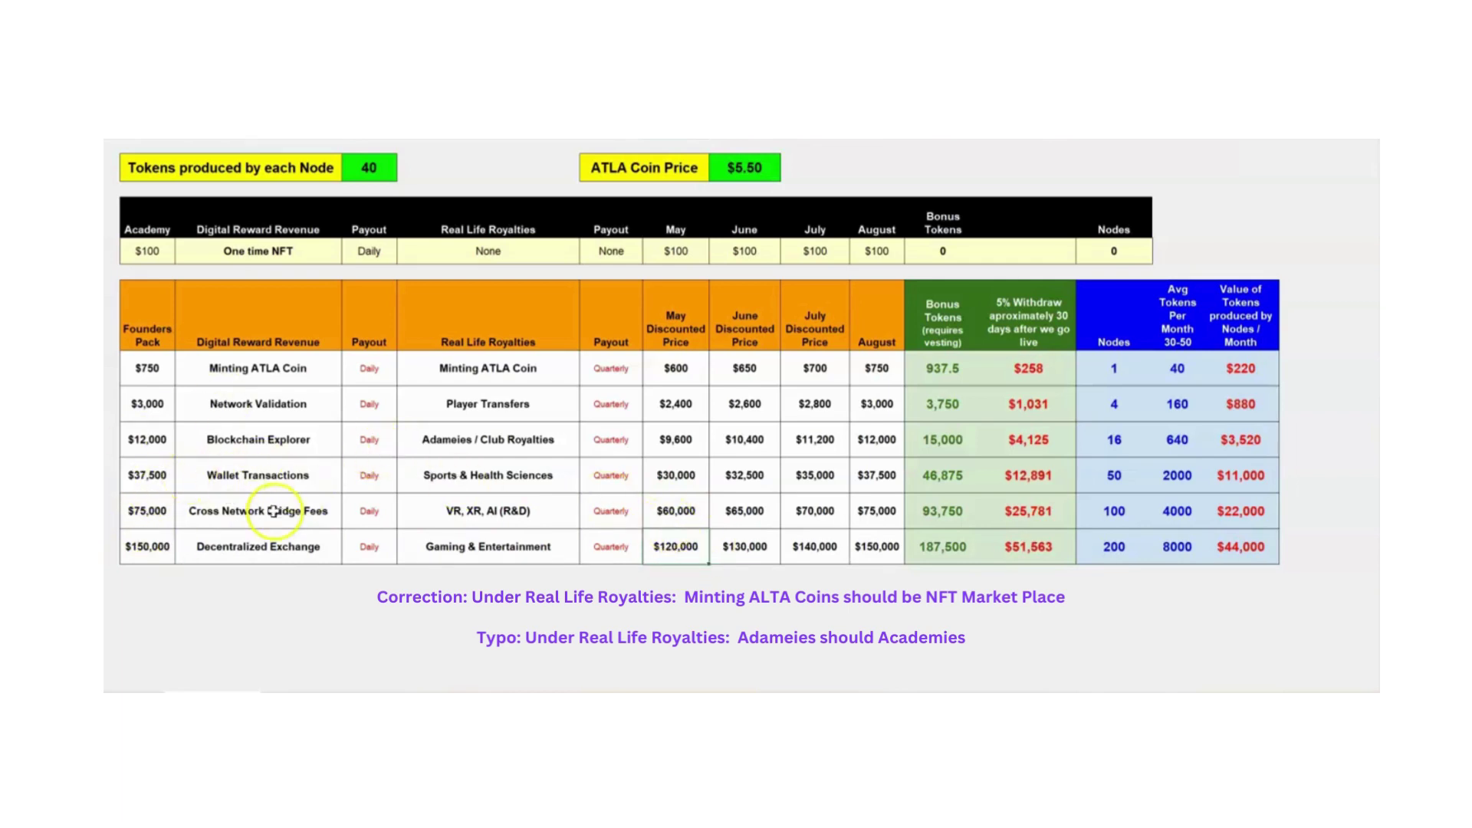
left_click(105, 475)
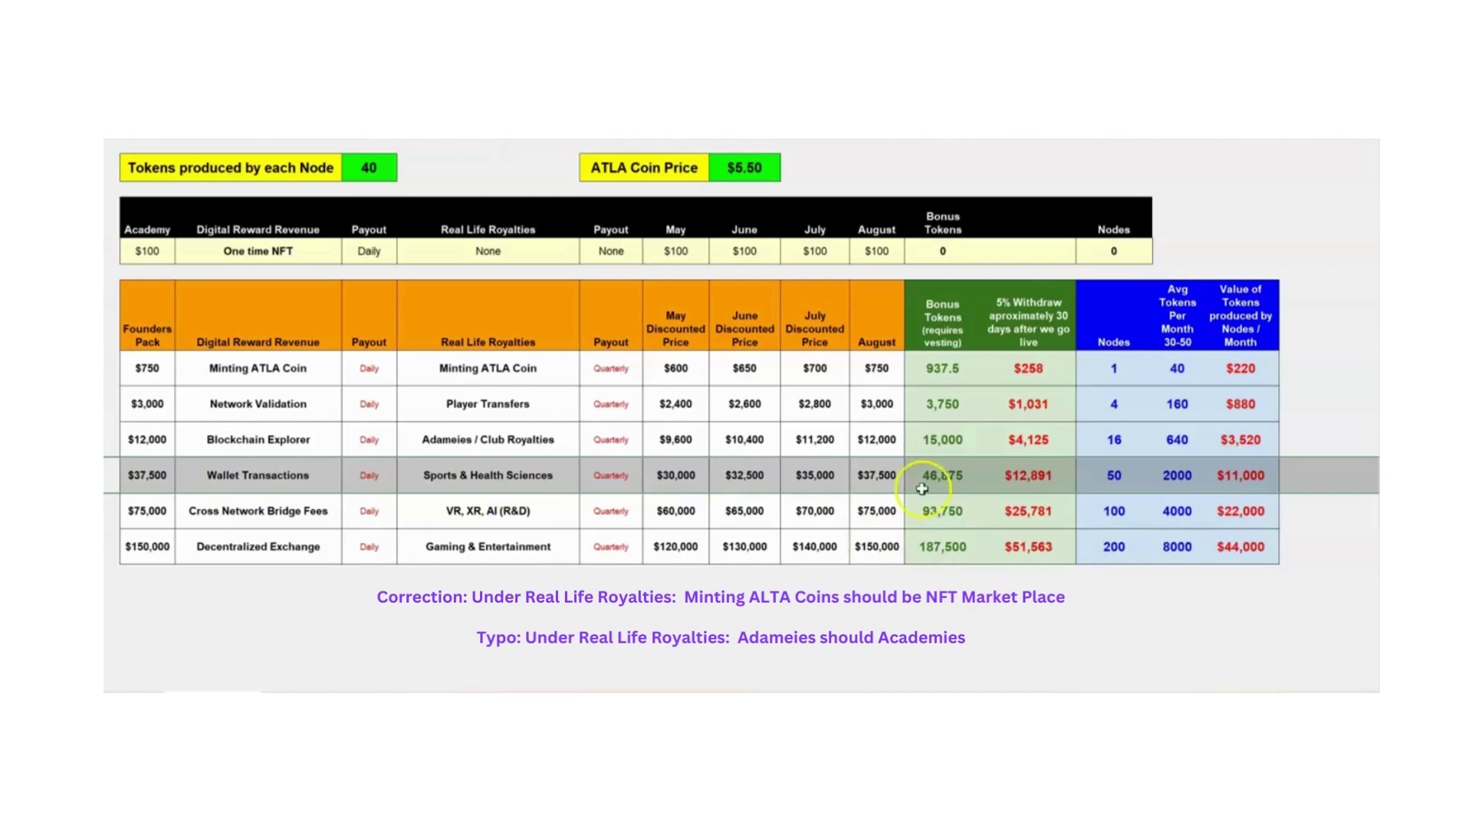
left_click(668, 546)
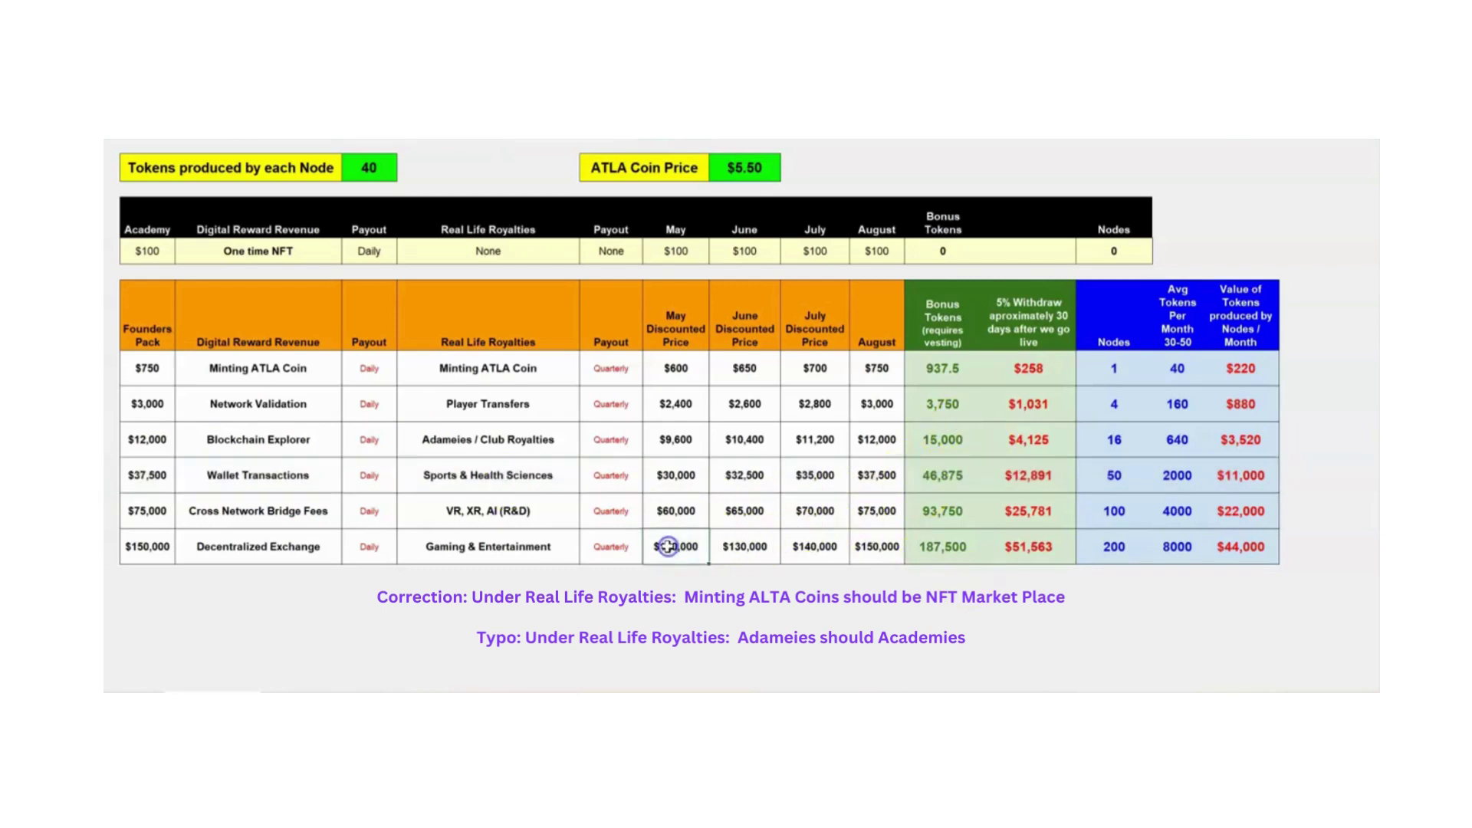
left_click_drag(675, 400, 675, 541)
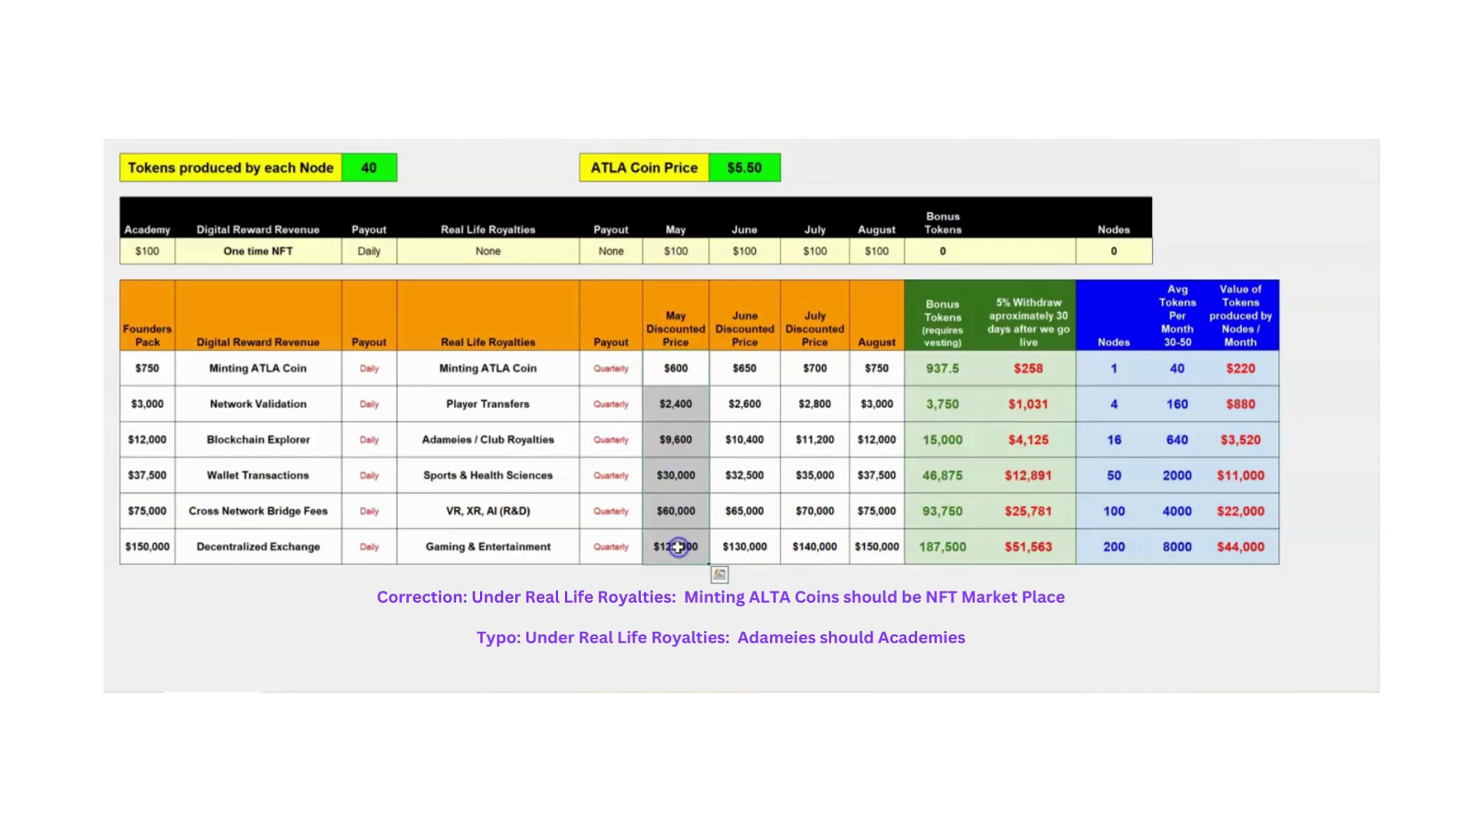
left_click(697, 555)
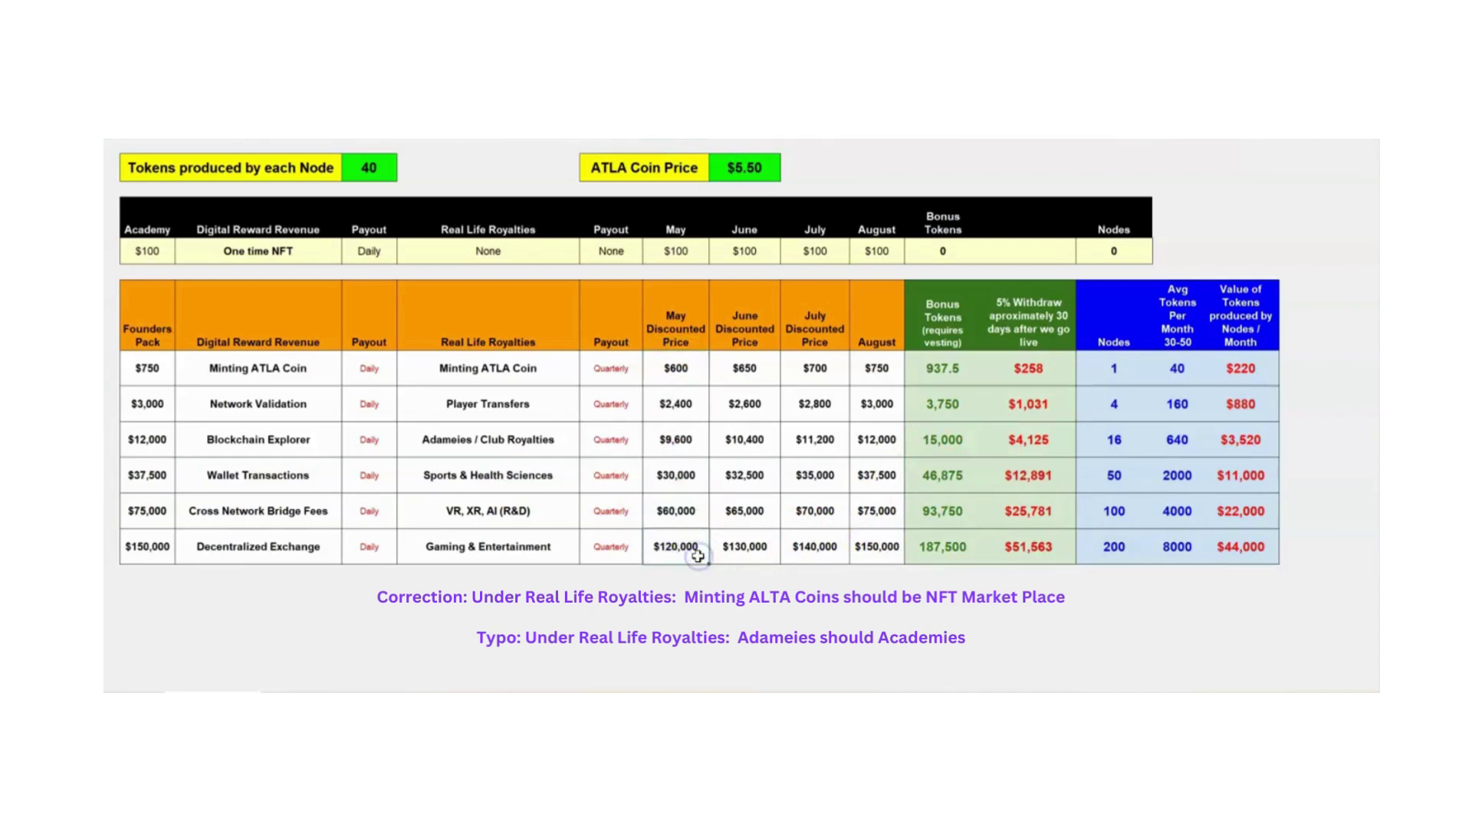
left_click(745, 559)
left_click(695, 440)
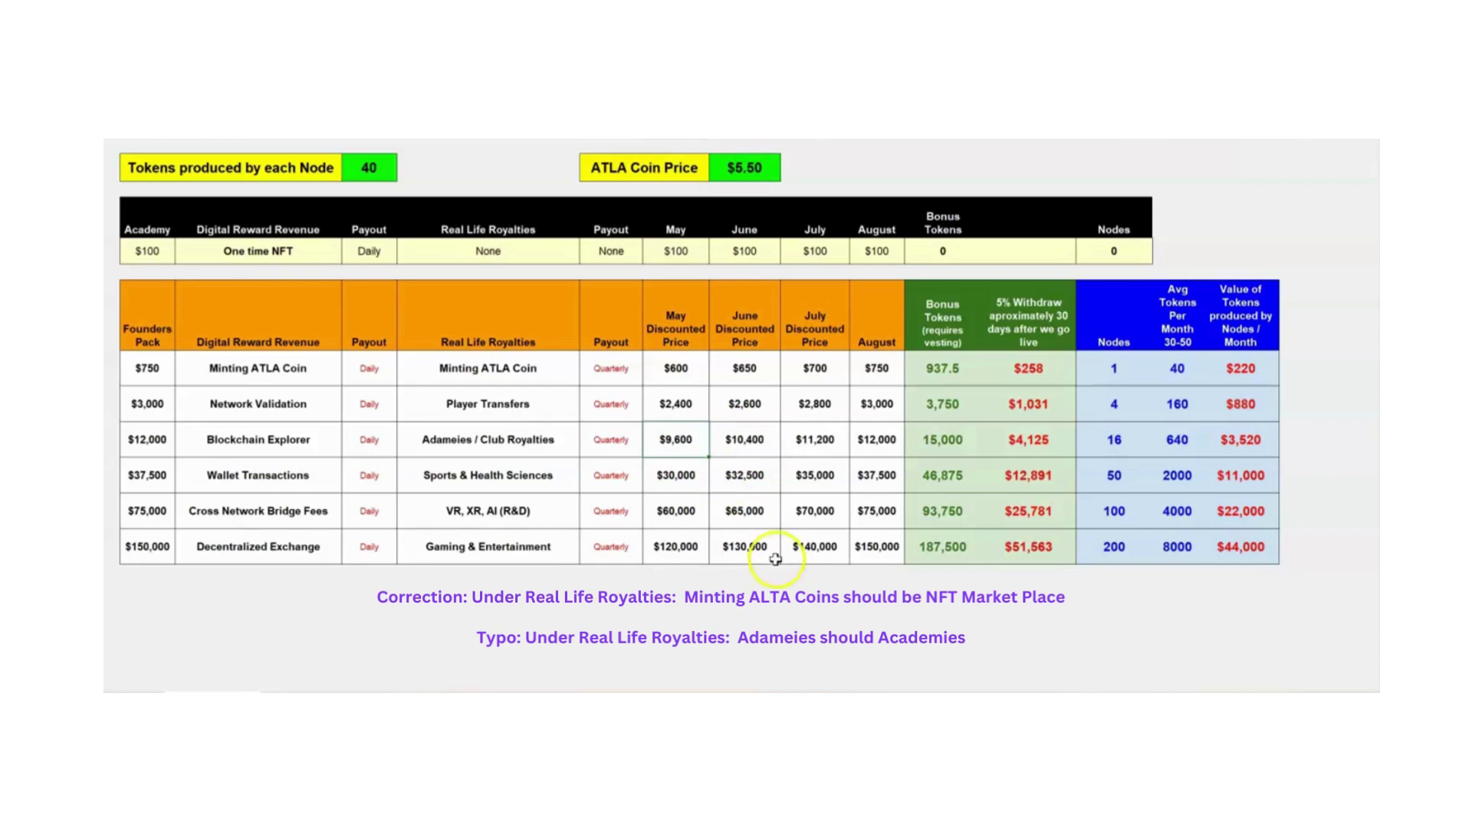
left_click(694, 546)
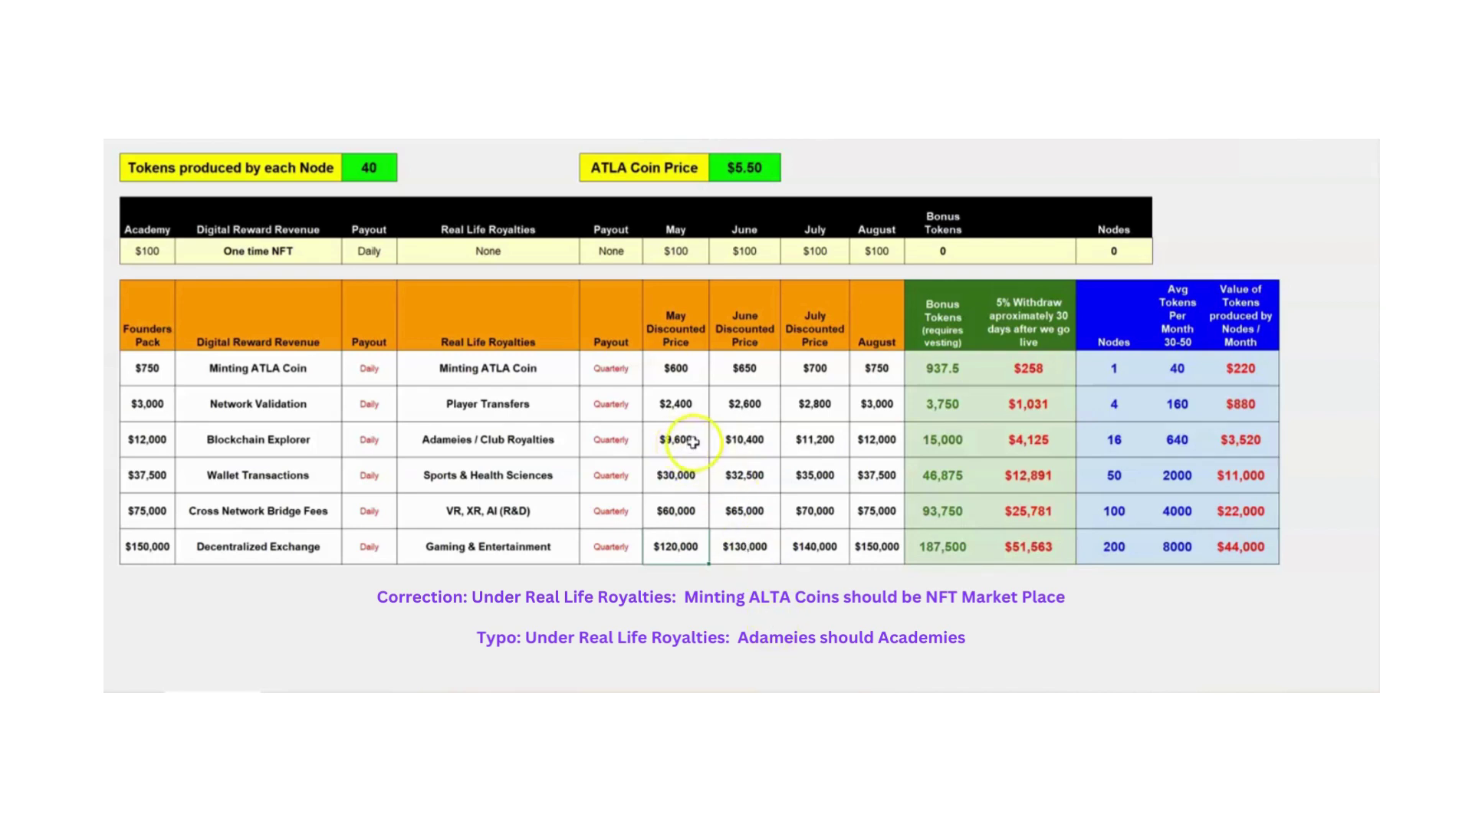
- Examine the $150,000 pack's bonus tokens, nodes, average monthly tokens and monthly node token value, comparing its bonus tokens with the $12,000 pack's
left_click(959, 441)
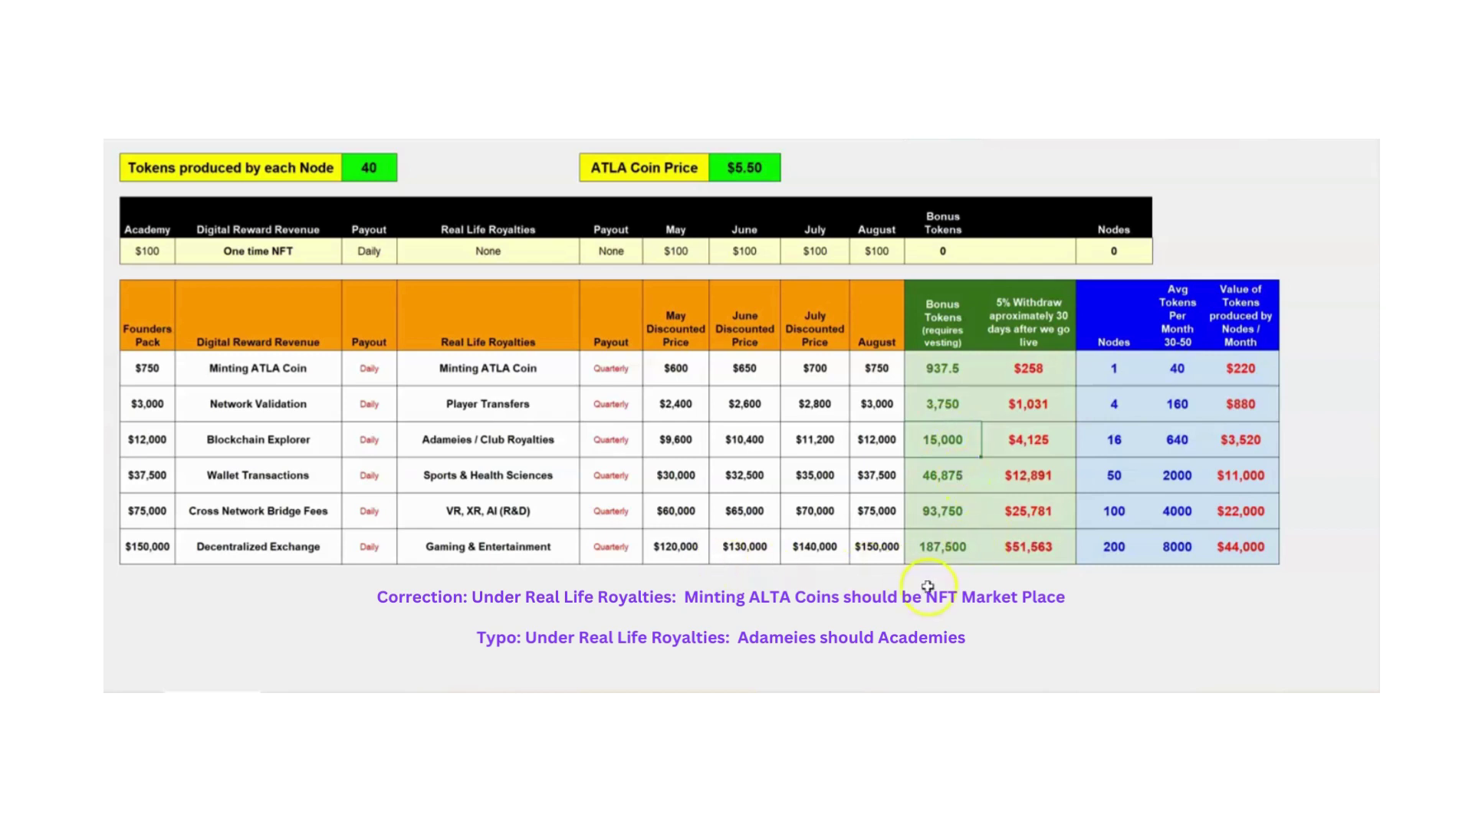
left_click(960, 556)
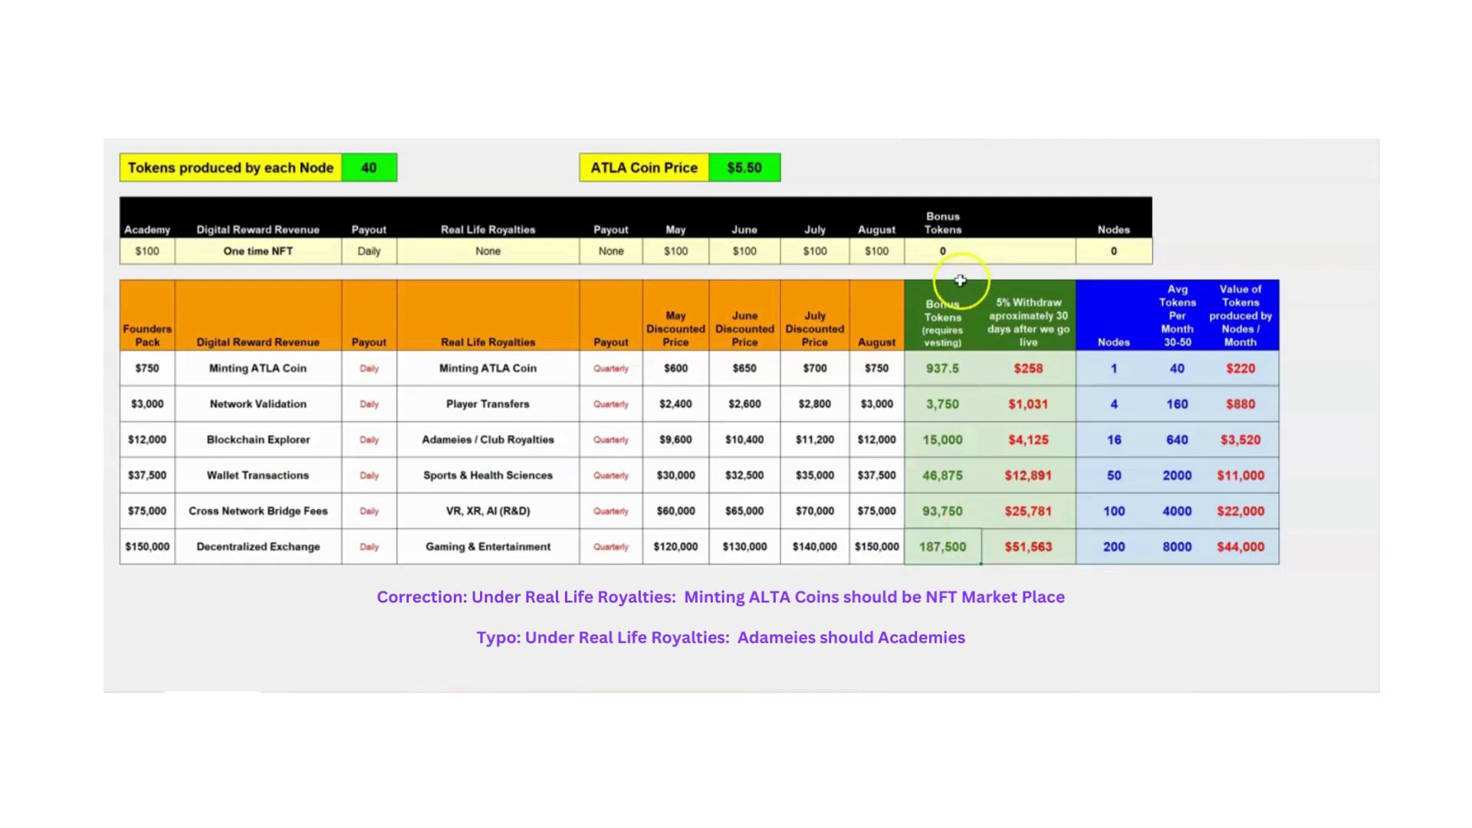
left_click(959, 548)
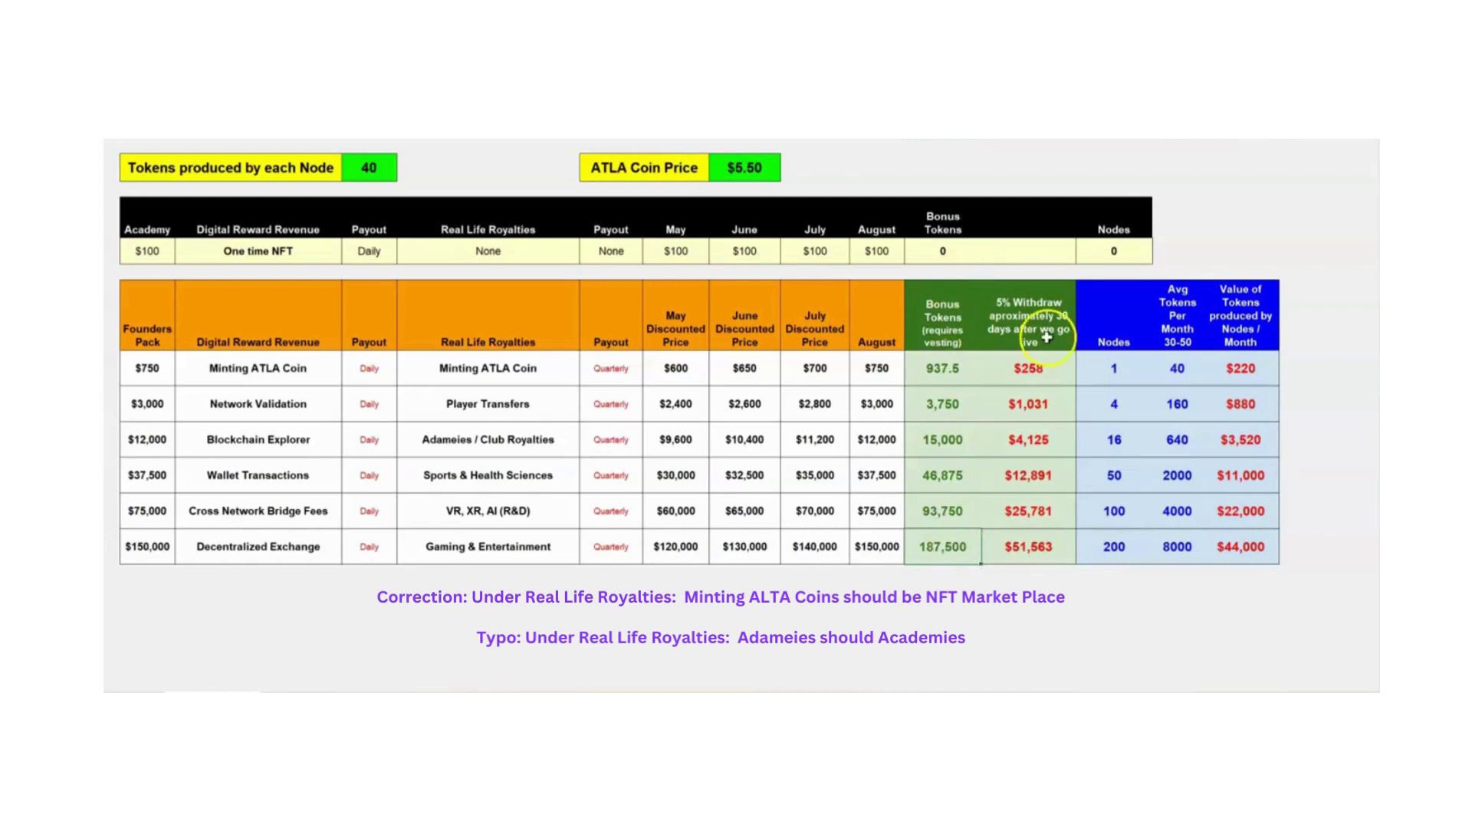
left_click(1119, 554)
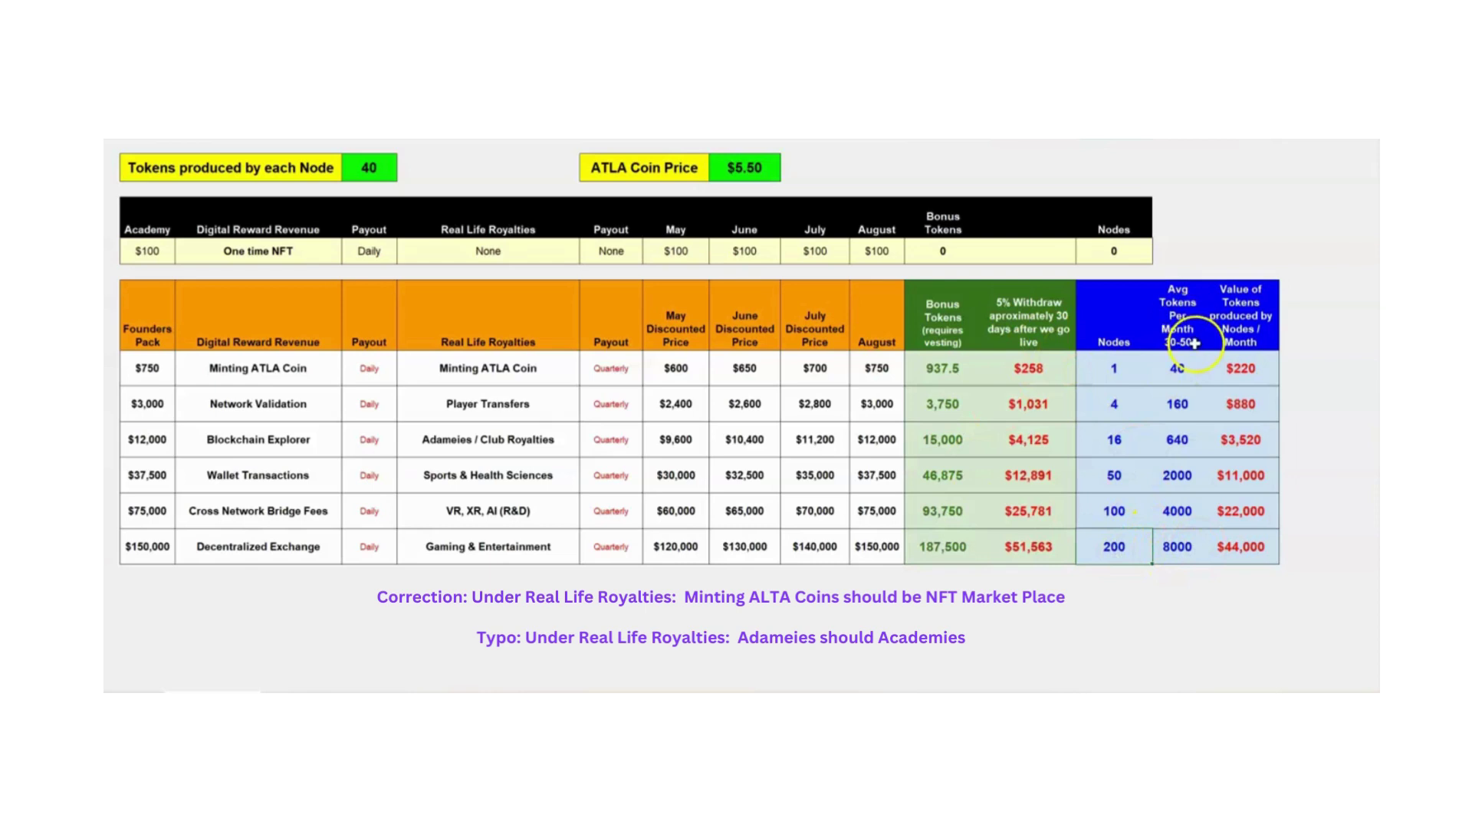
left_click(1179, 547)
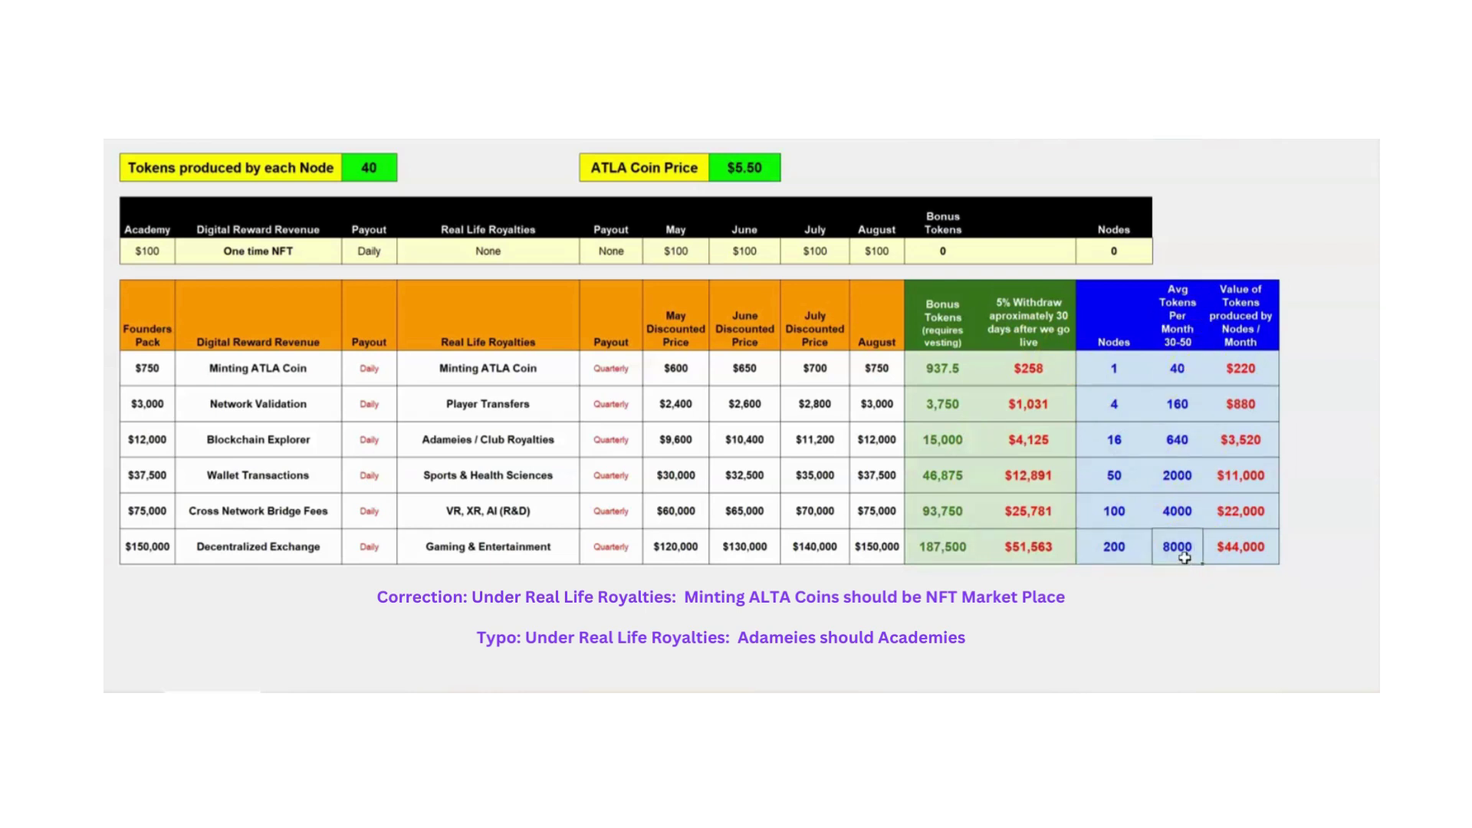
left_click(1261, 556)
left_click(1112, 386)
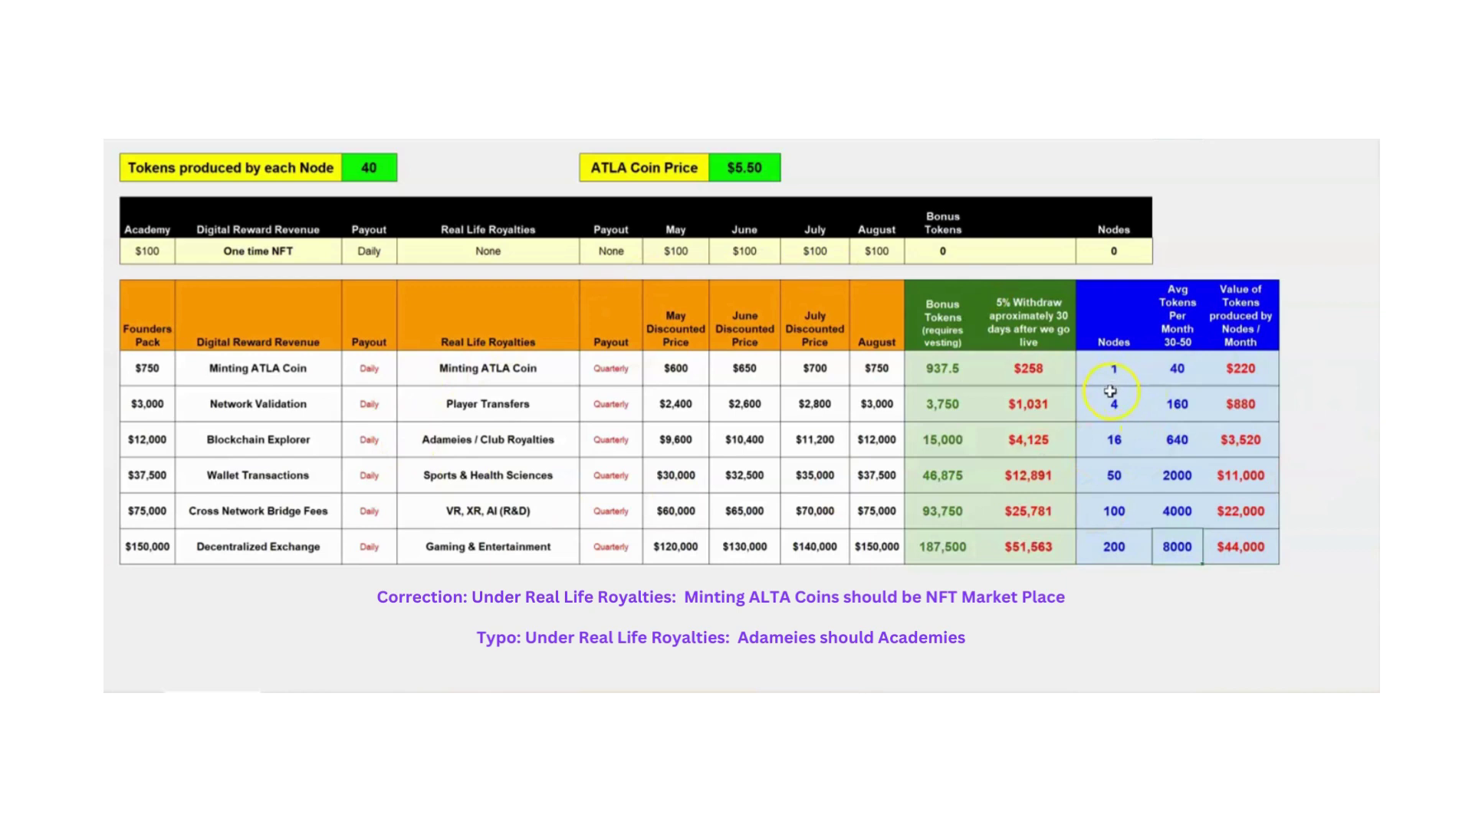